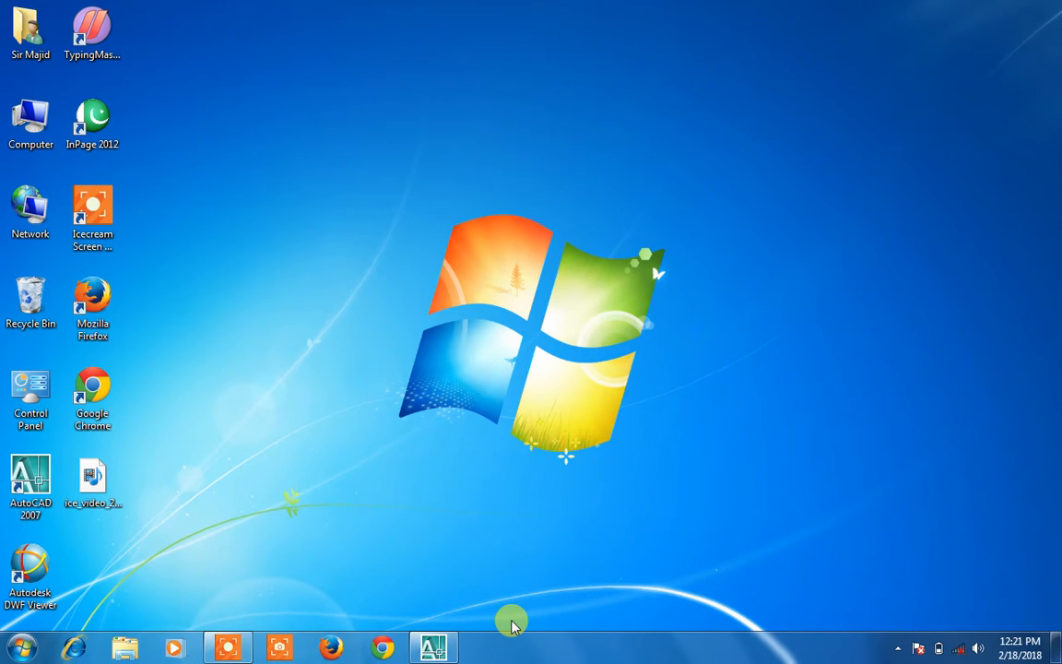
# Switch to AutoCAD and draw a single horizontal line across the middle of the empty drawing.
pyautogui.click(447, 648)
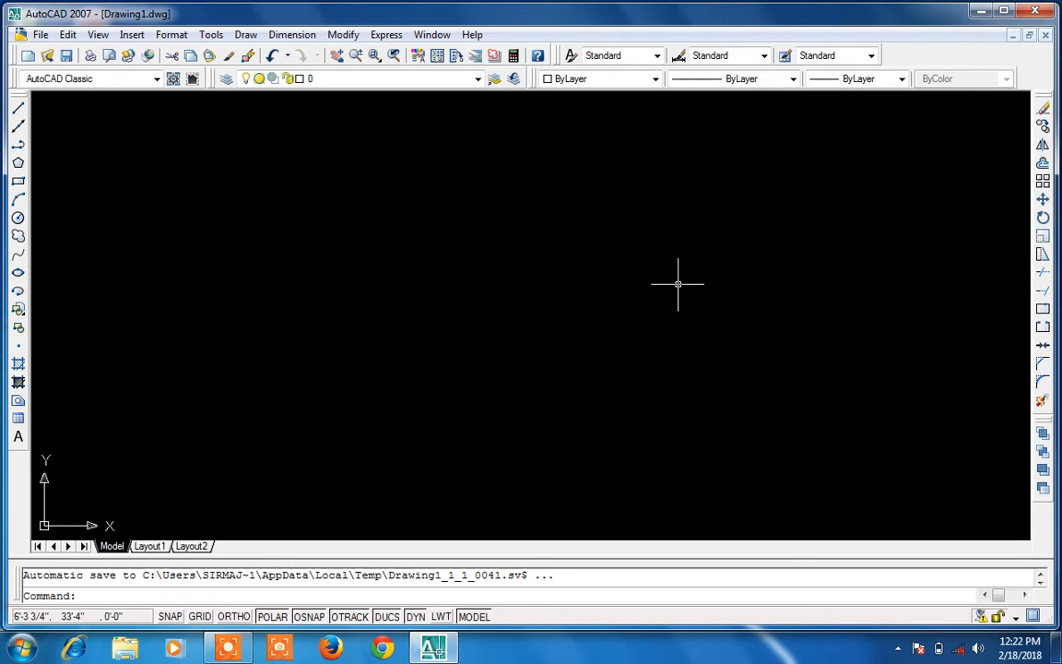
pyautogui.write('l')
pyautogui.press('Return')
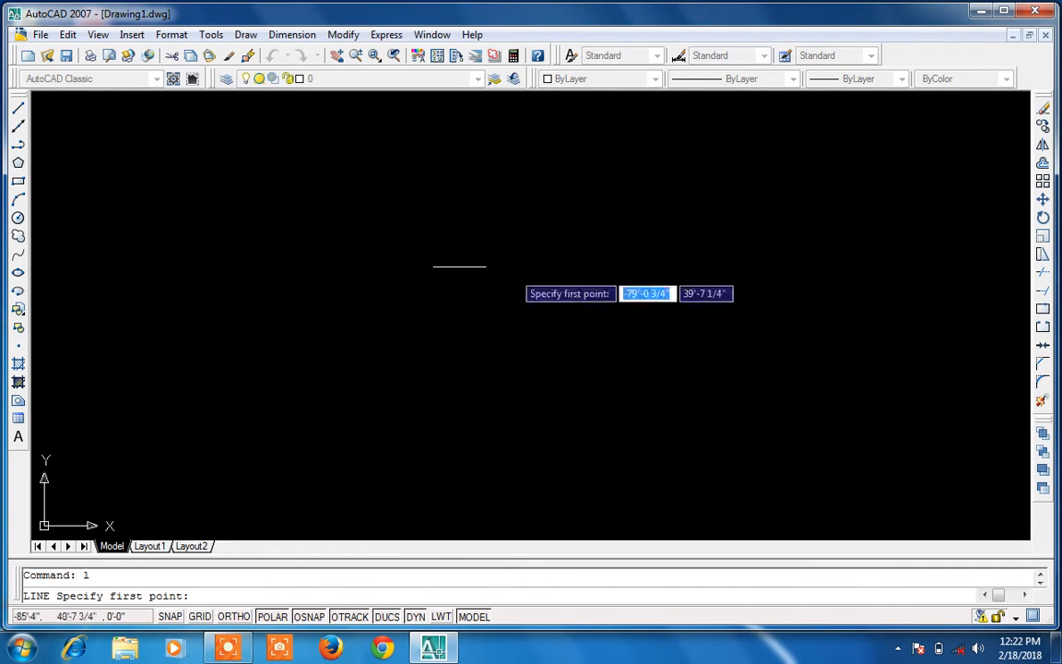
pyautogui.click(402, 274)
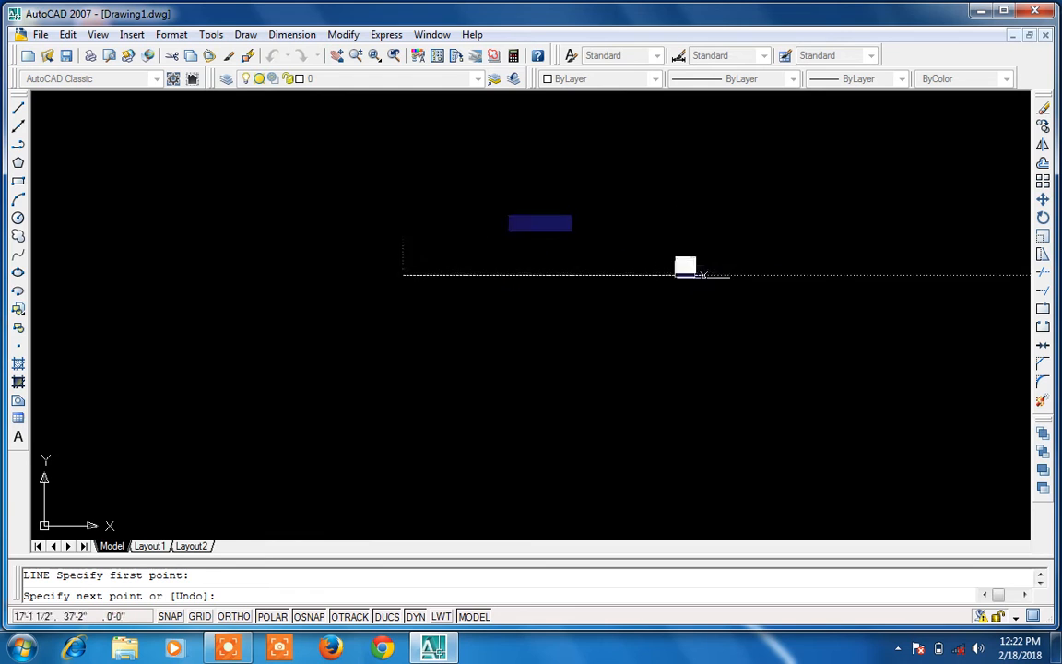
pyautogui.click(710, 274)
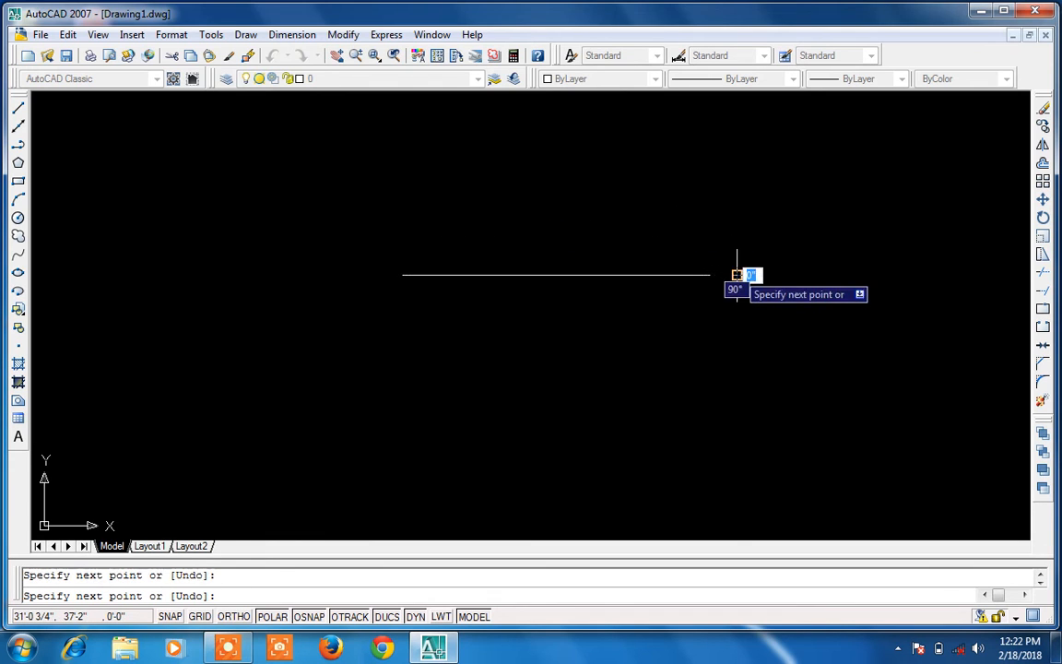
pyautogui.press('Return')
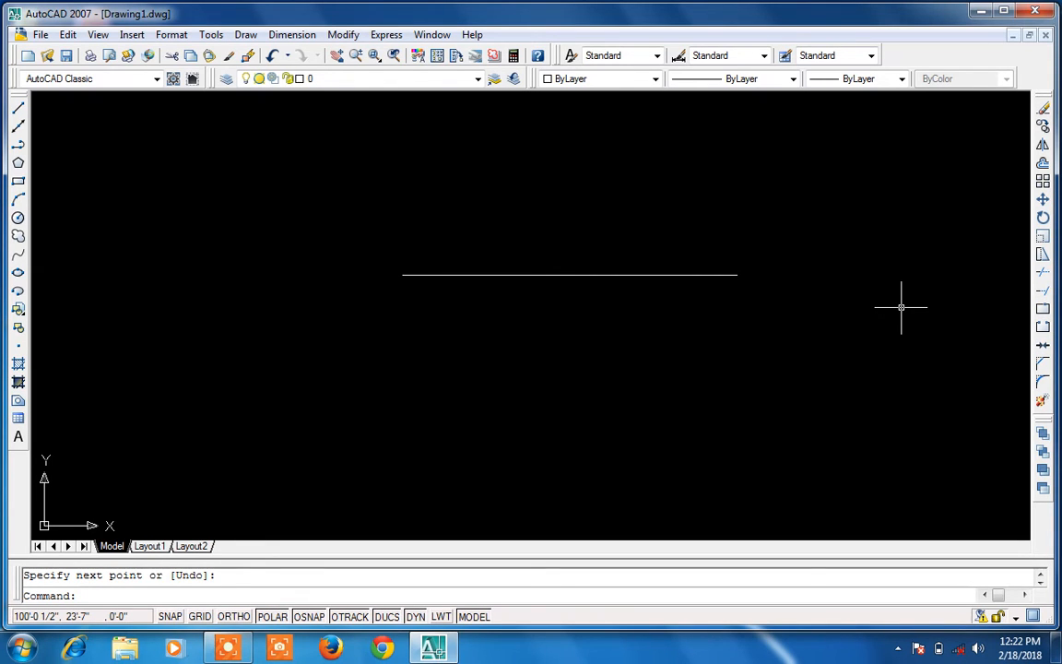
# Break the horizontal line at a single point near its middle without leaving a gap, and check the split by selecting the left part.
pyautogui.write('br')
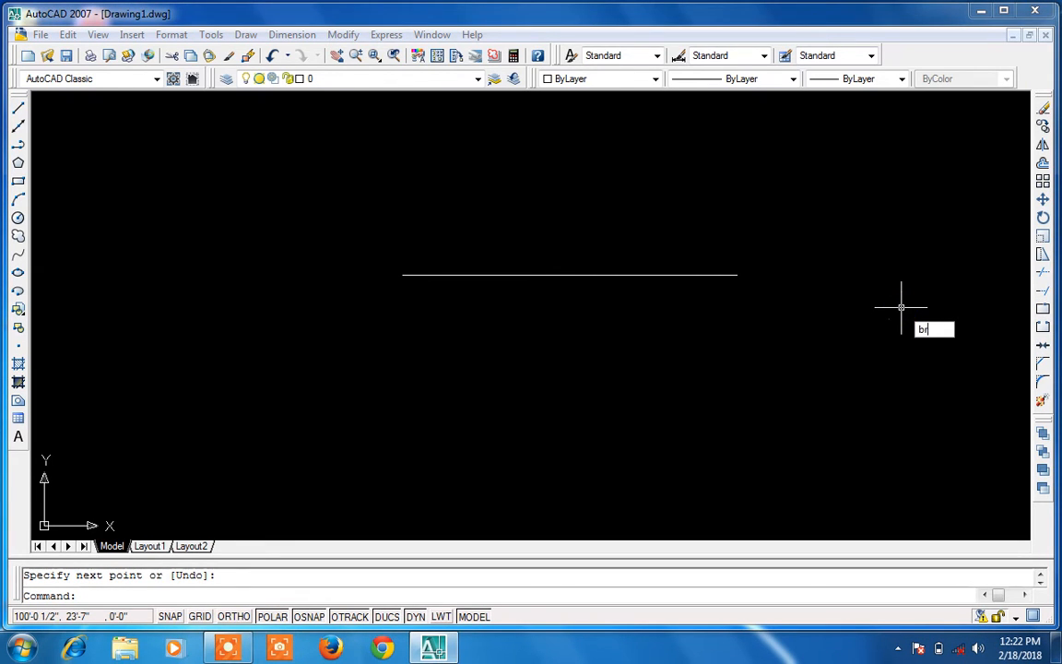
pyautogui.press('Return')
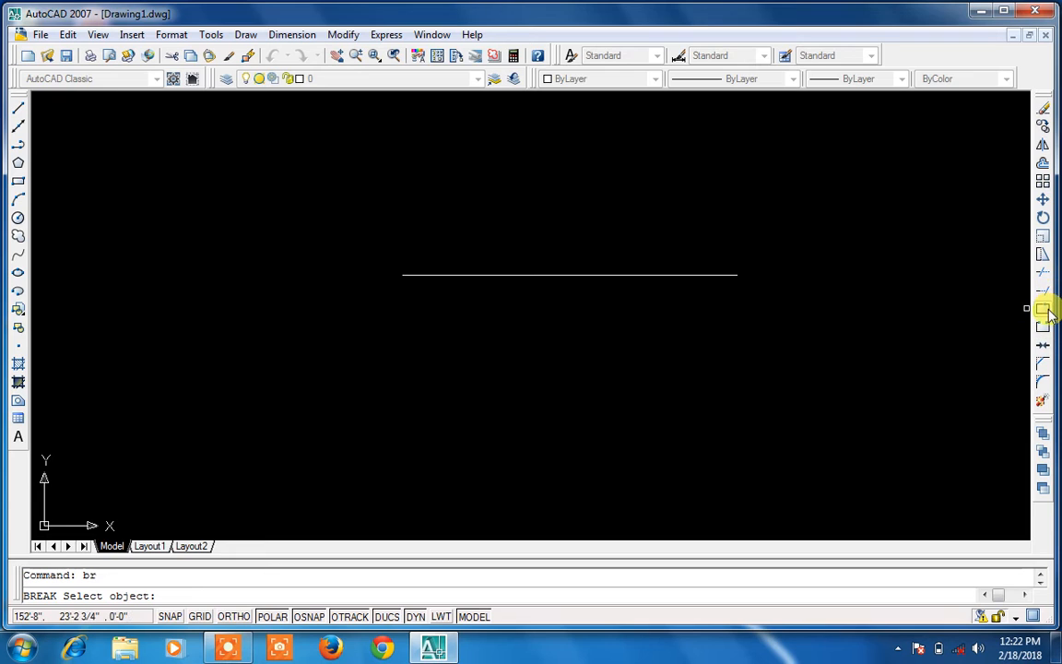
pyautogui.click(564, 274)
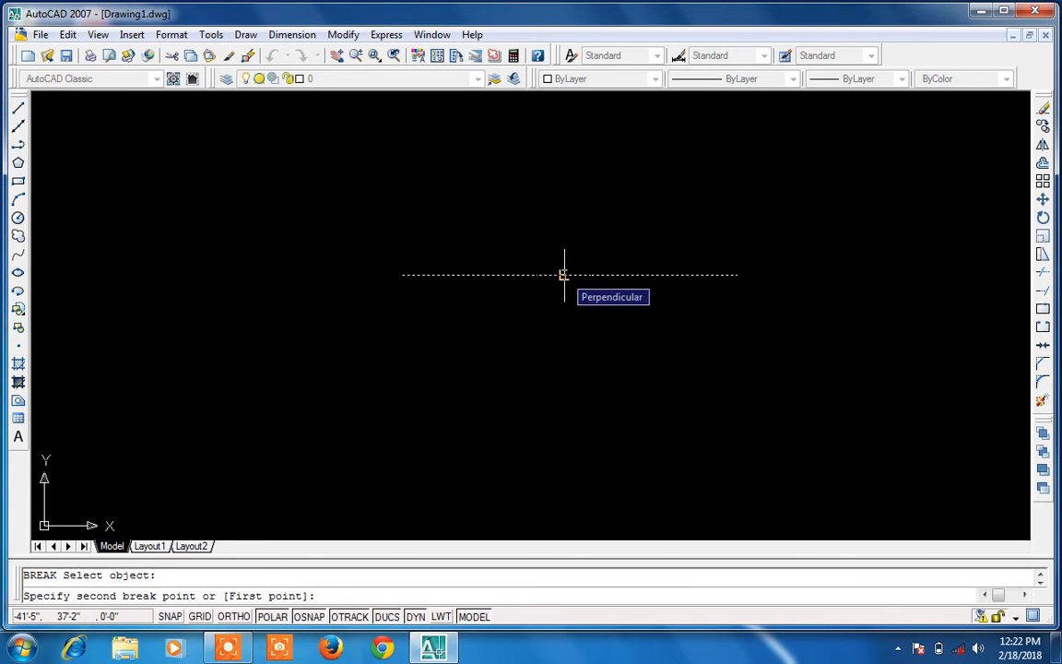
pyautogui.click(563, 274)
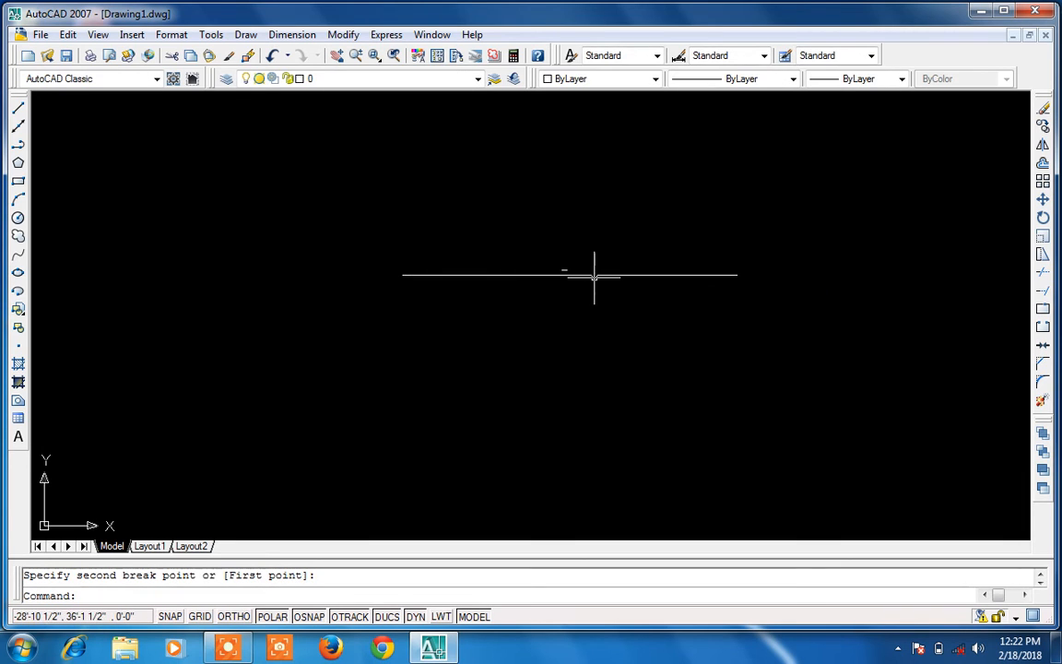
pyautogui.scroll(2, 593, 275)
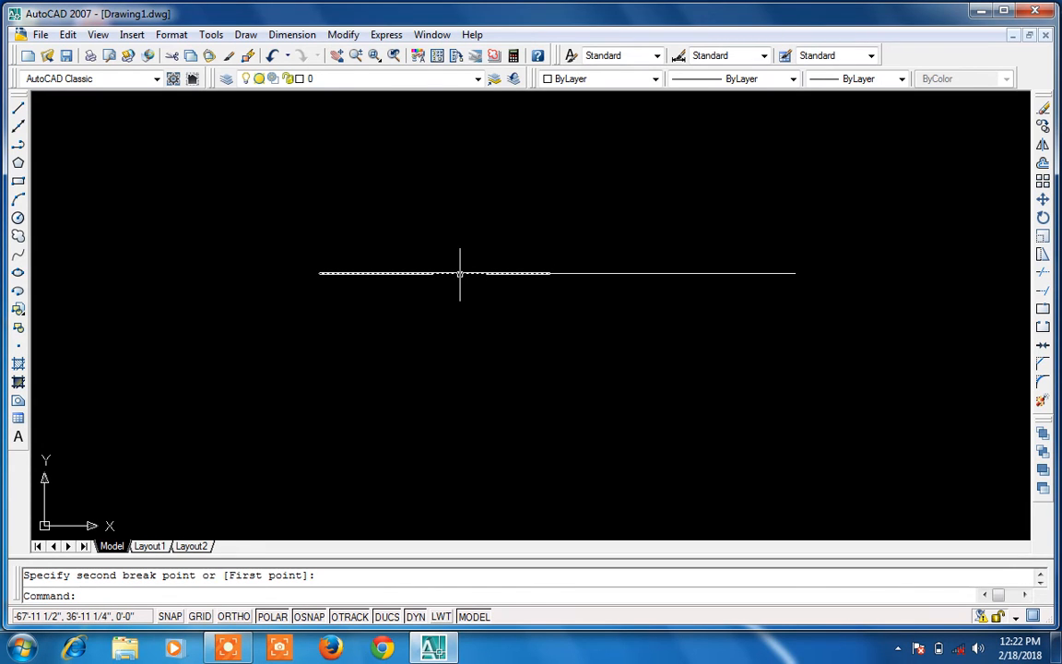
pyautogui.press('Escape')
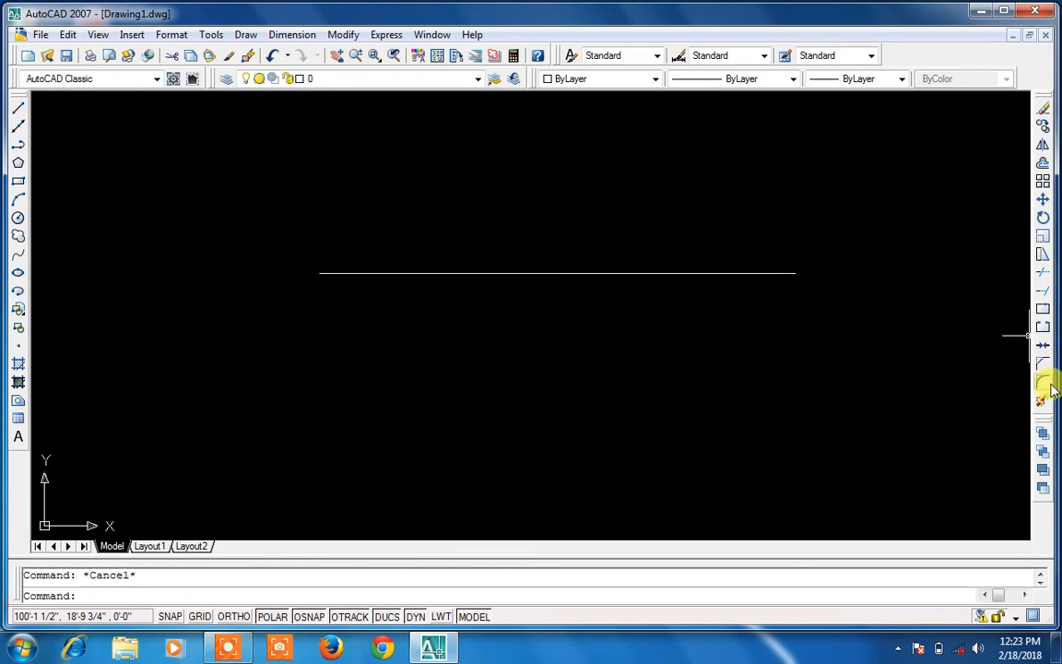
# Split the right half of the line at one point with Break at Point, a short distance before its right end.
pyautogui.click(1044, 312)
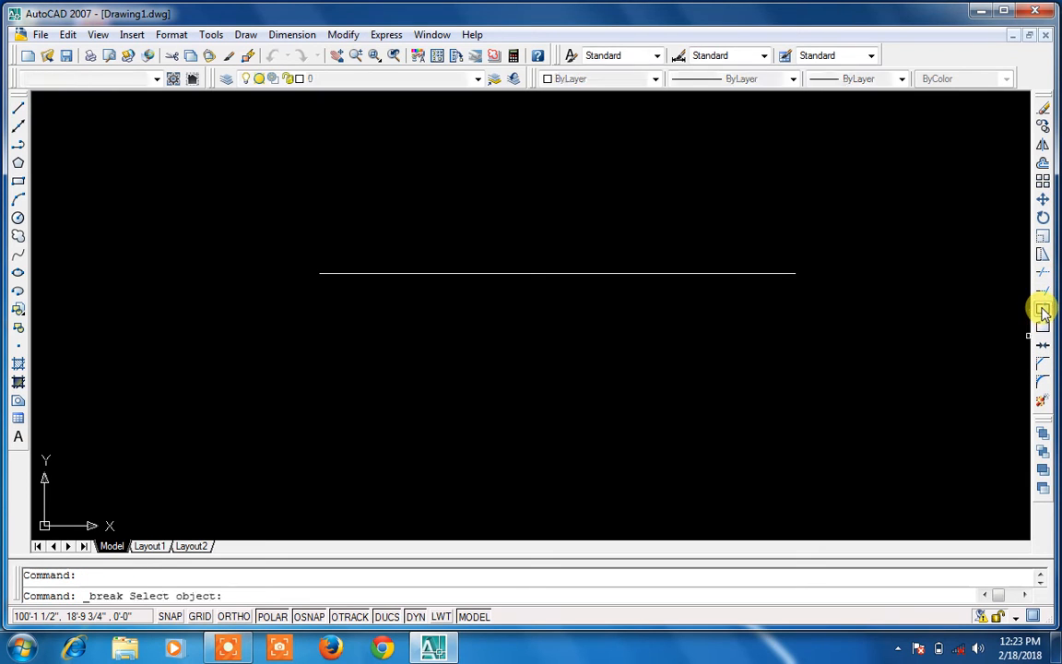
pyautogui.click(729, 273)
pyautogui.click(727, 273)
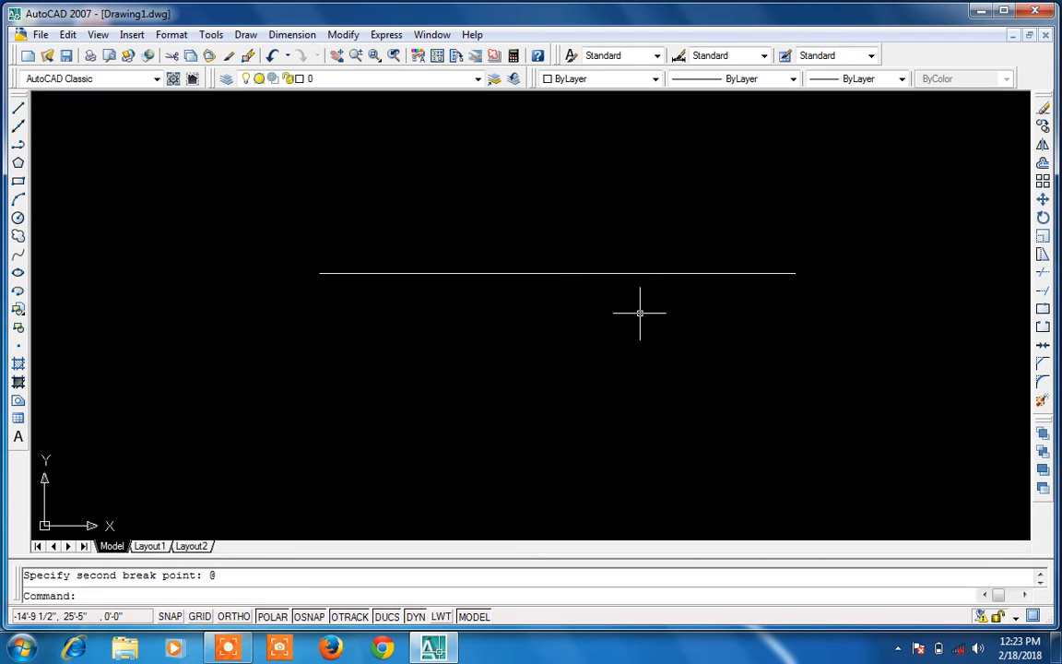
# Break a short gap out of the left half of the line, close to its left end.
pyautogui.write('br')
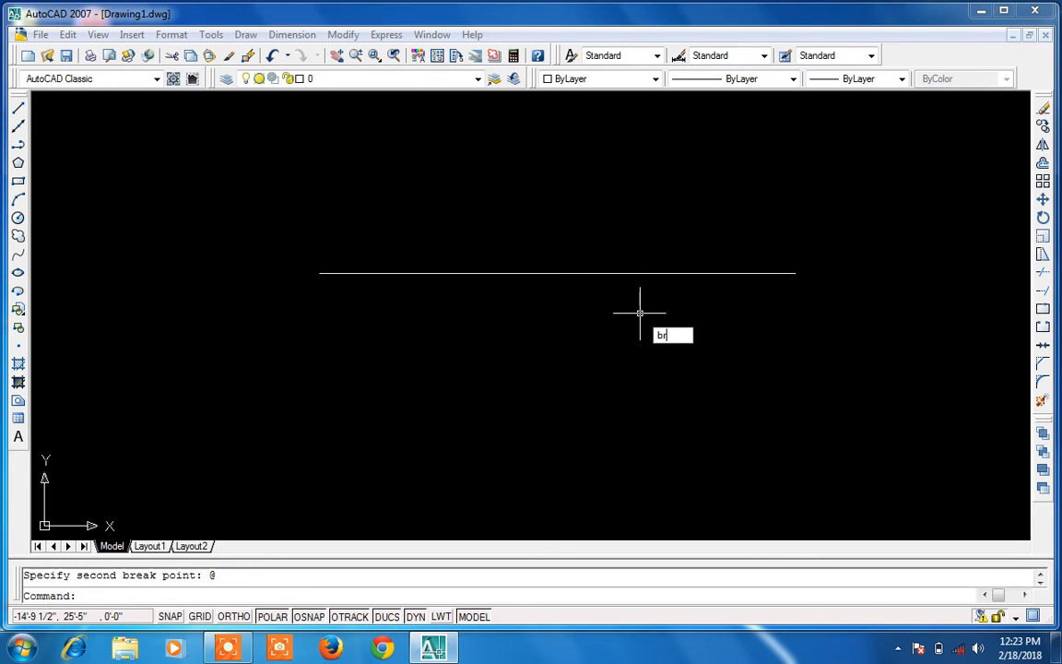
pyautogui.press('Return')
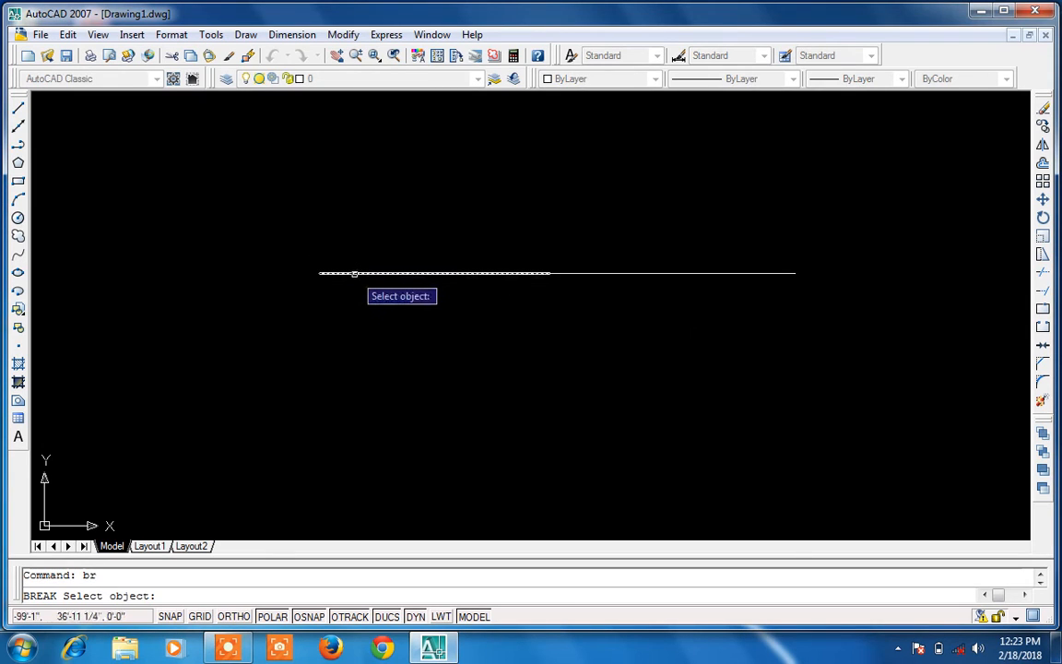
pyautogui.click(354, 273)
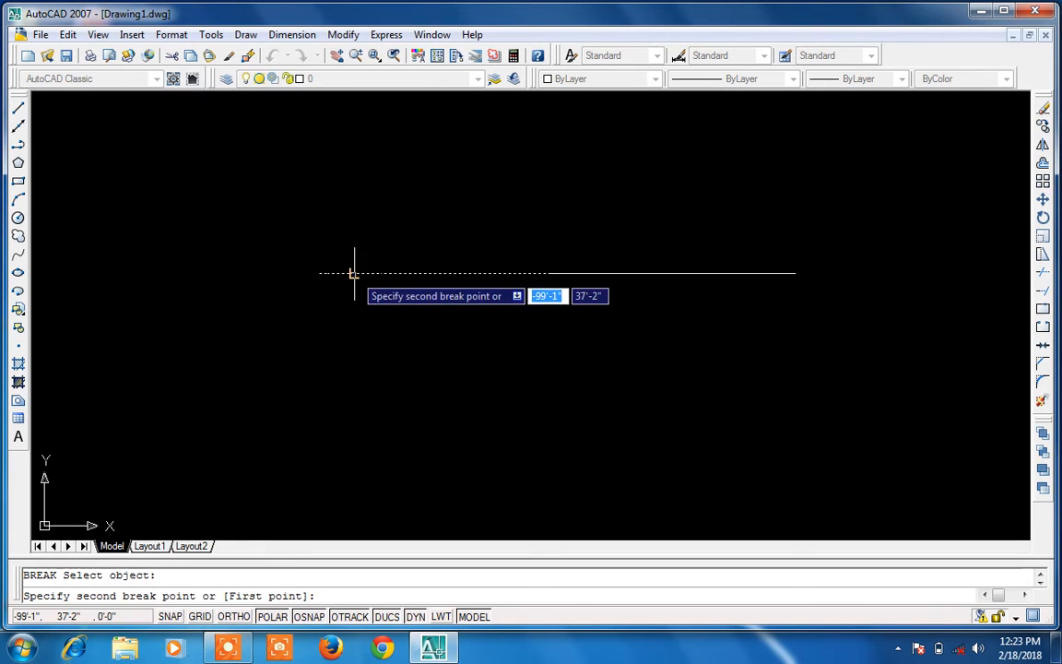
pyautogui.click(401, 272)
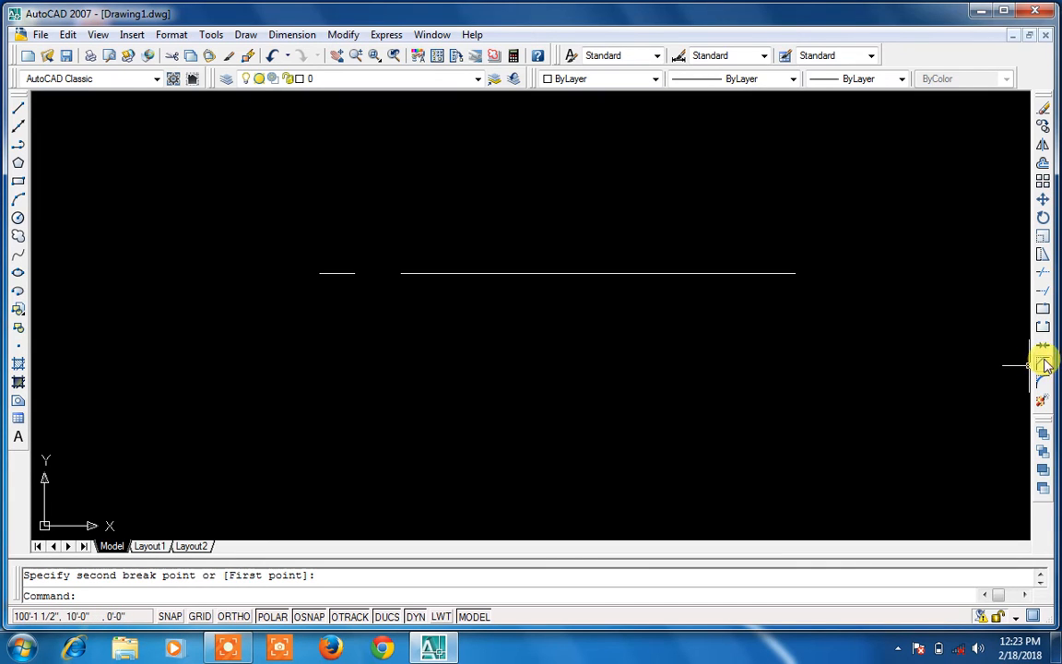
# Split the short segment at the line's right end at a point about halfway along it, without a gap.
pyautogui.click(1041, 313)
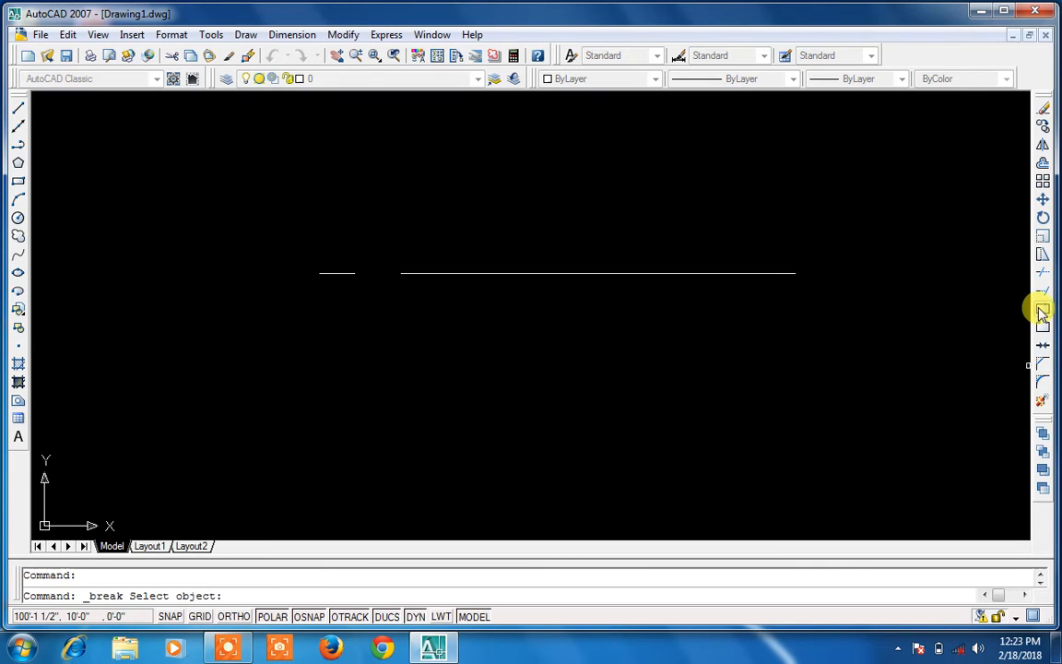
pyautogui.click(764, 273)
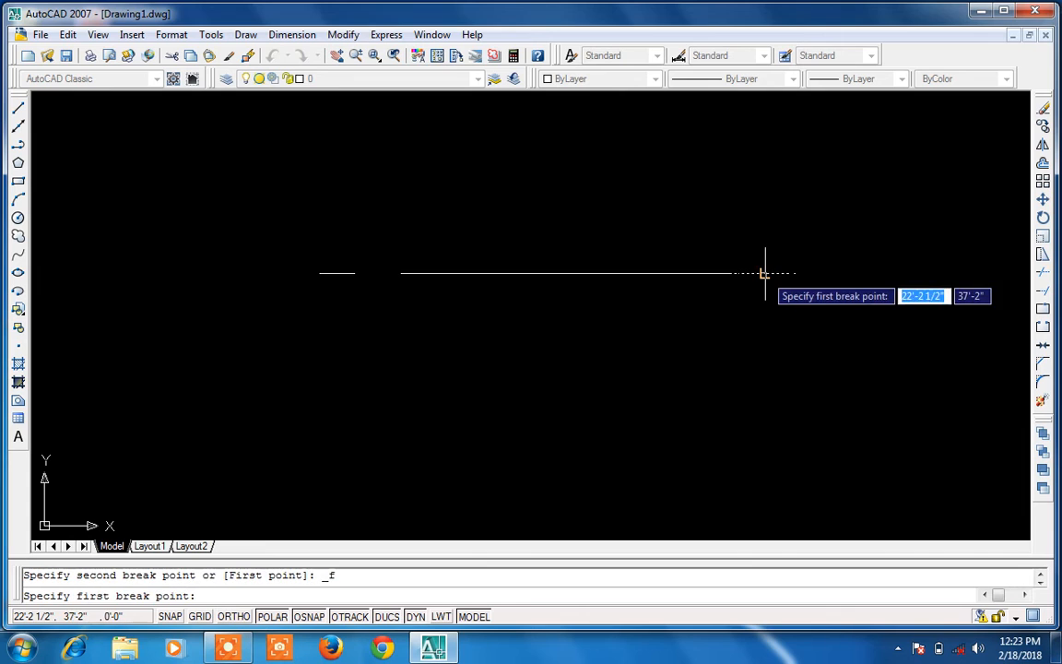
pyautogui.click(764, 273)
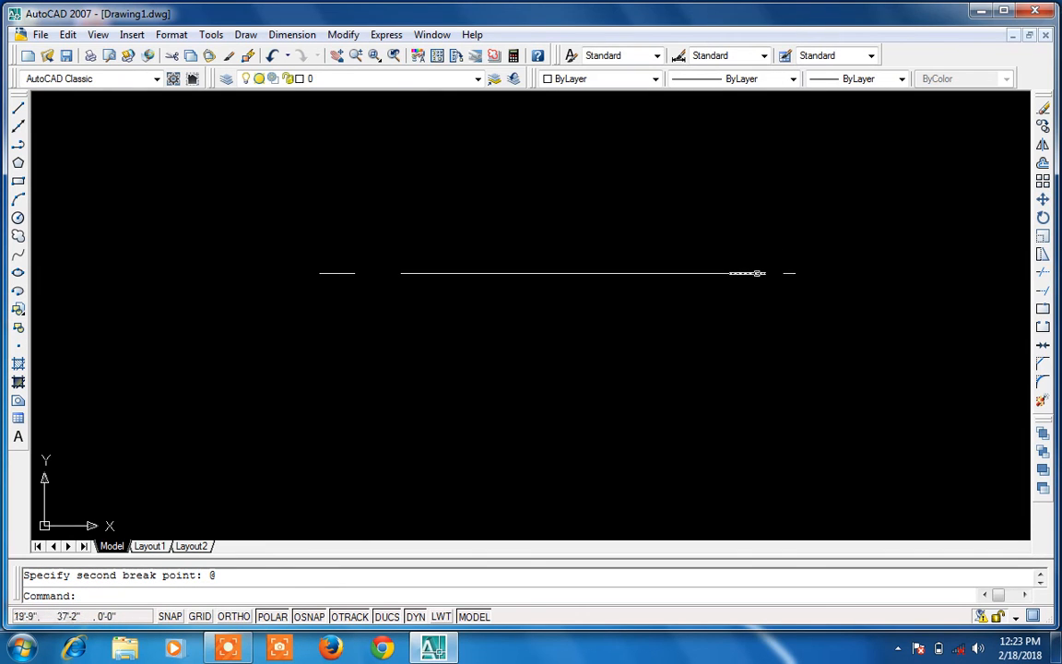
# Break a short gap out of the segment just right of the line's middle, using two break points.
pyautogui.click(1043, 328)
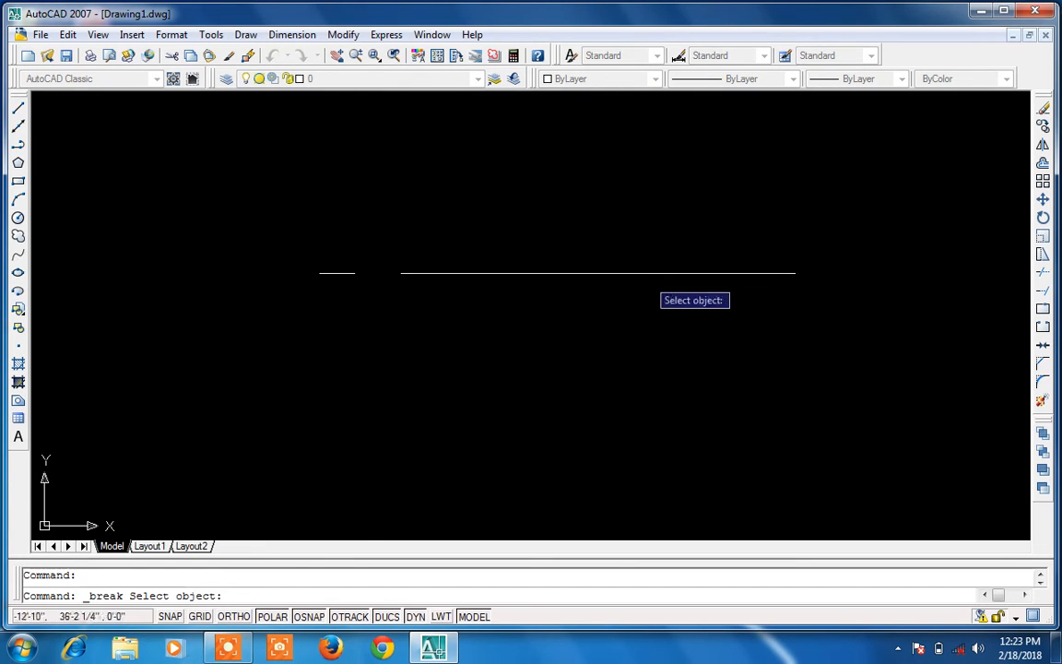
pyautogui.click(644, 272)
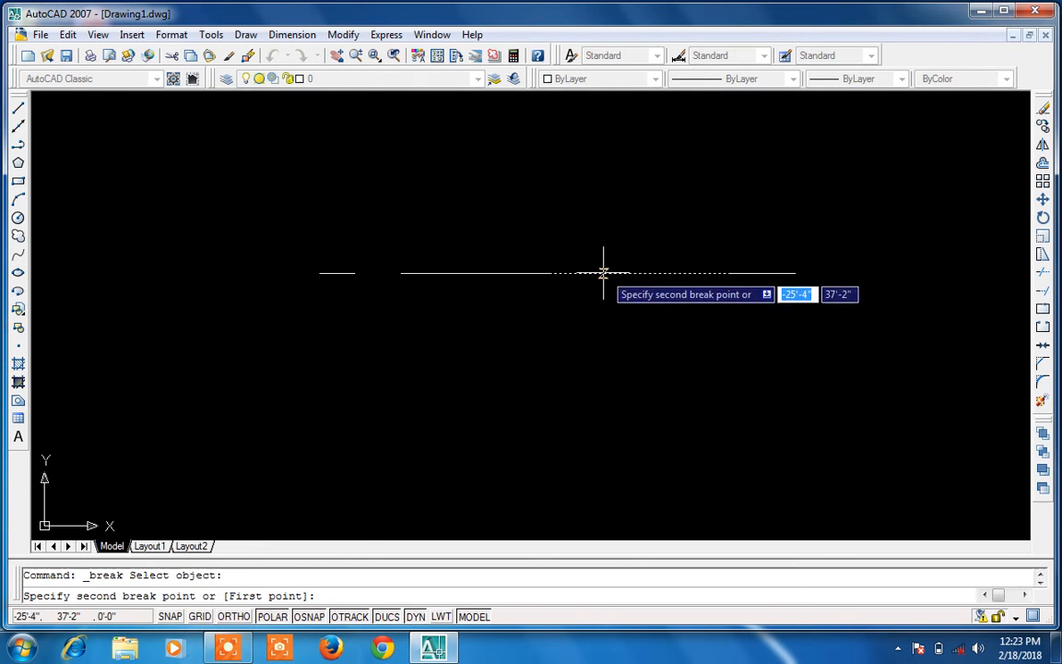
pyautogui.click(613, 273)
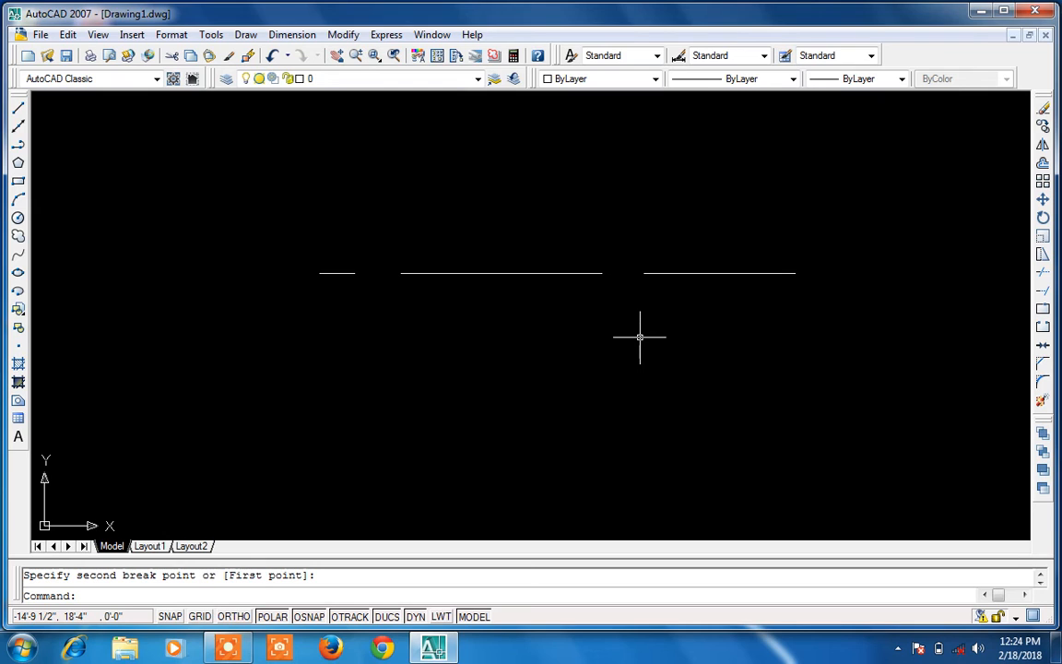
pyautogui.press('Escape')
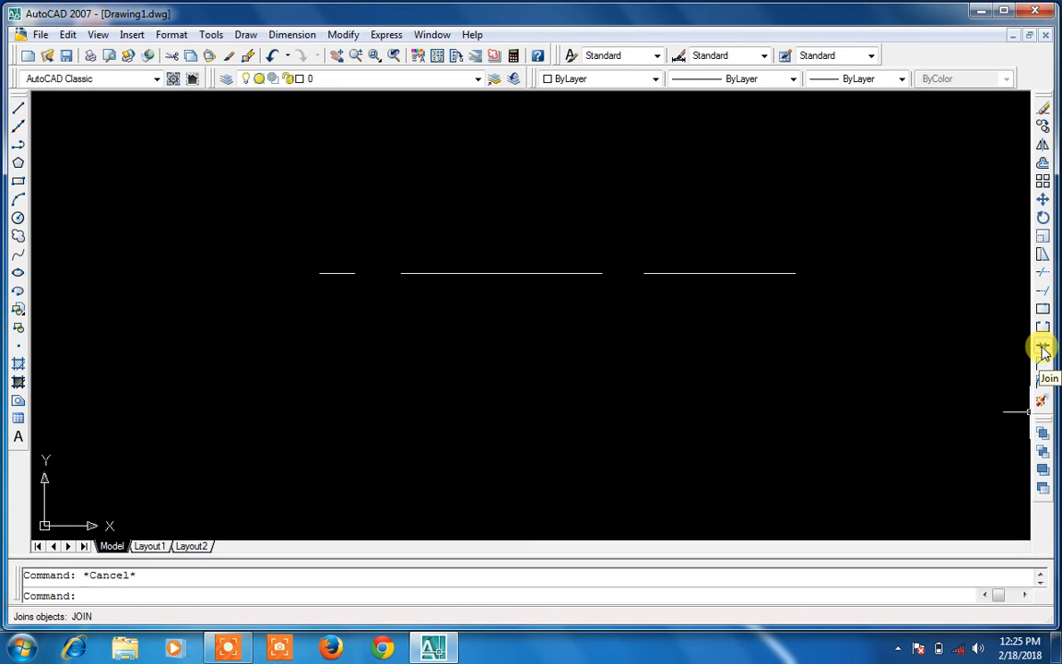
# Join the two segments on either side of the gap right of the line's middle.
pyautogui.click(873, 288)
pyautogui.write('j')
pyautogui.press('Return')
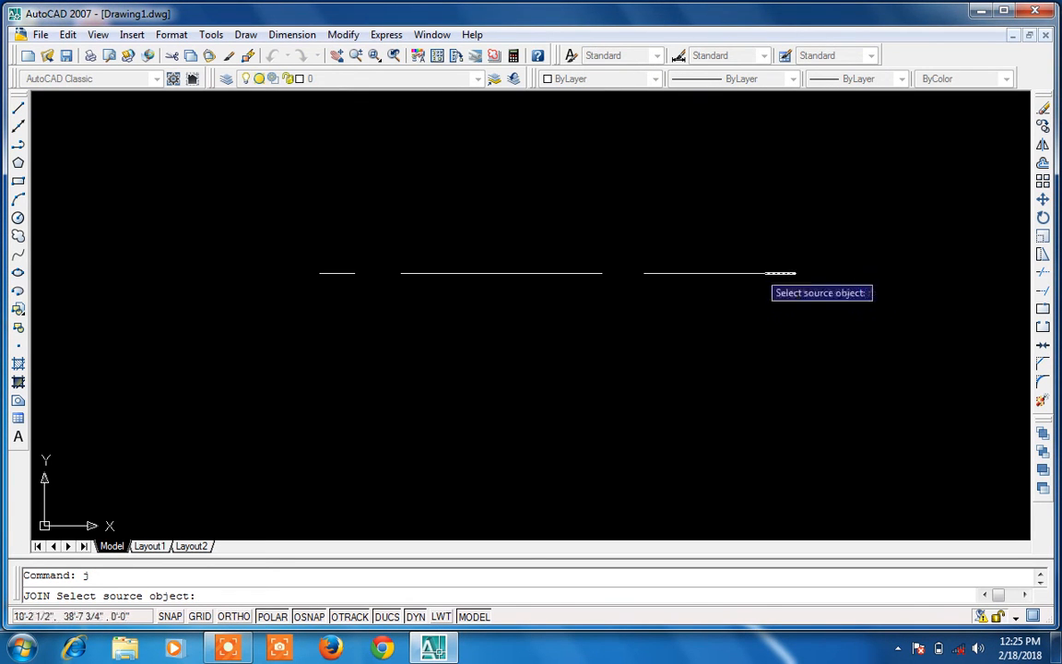
pyautogui.click(563, 272)
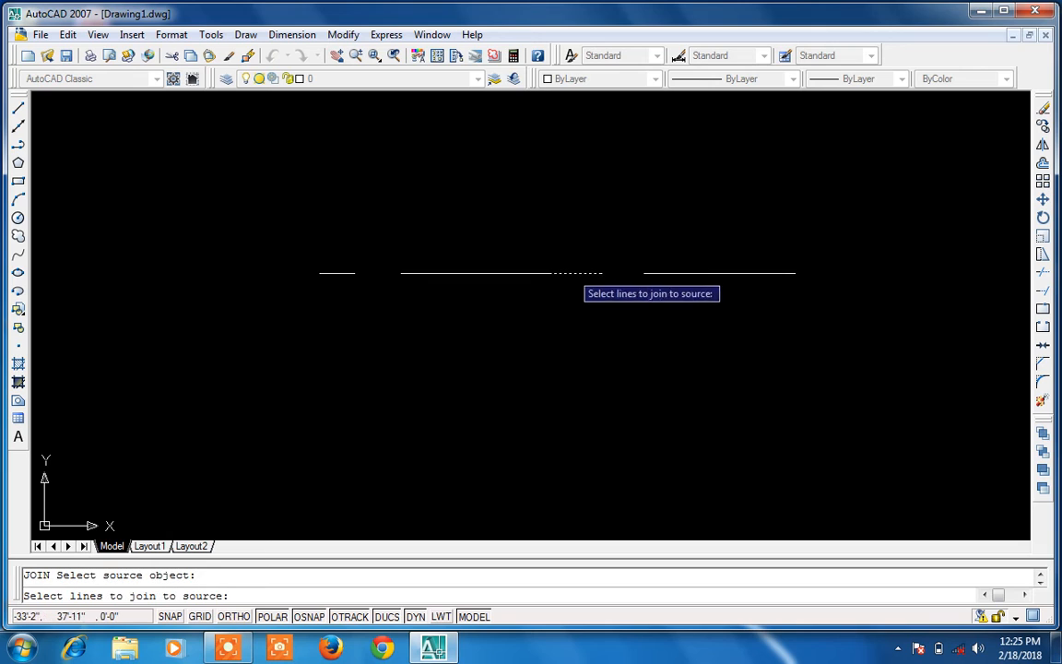
pyautogui.click(655, 272)
pyautogui.press('Return')
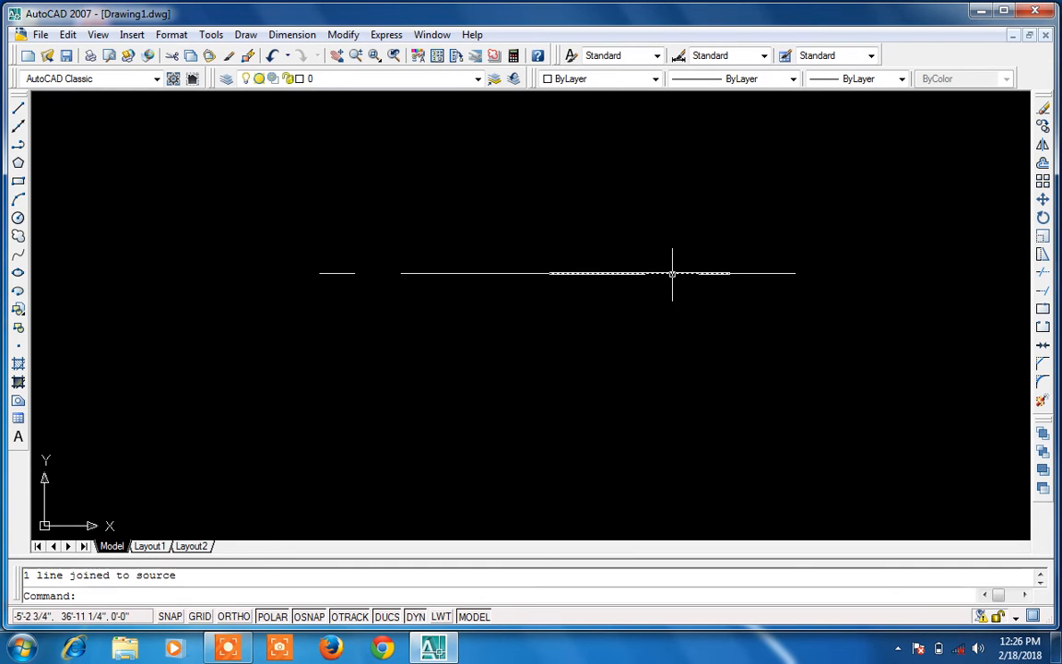
# Join the short leftmost segment to the segment across the gap on its right.
pyautogui.write('j')
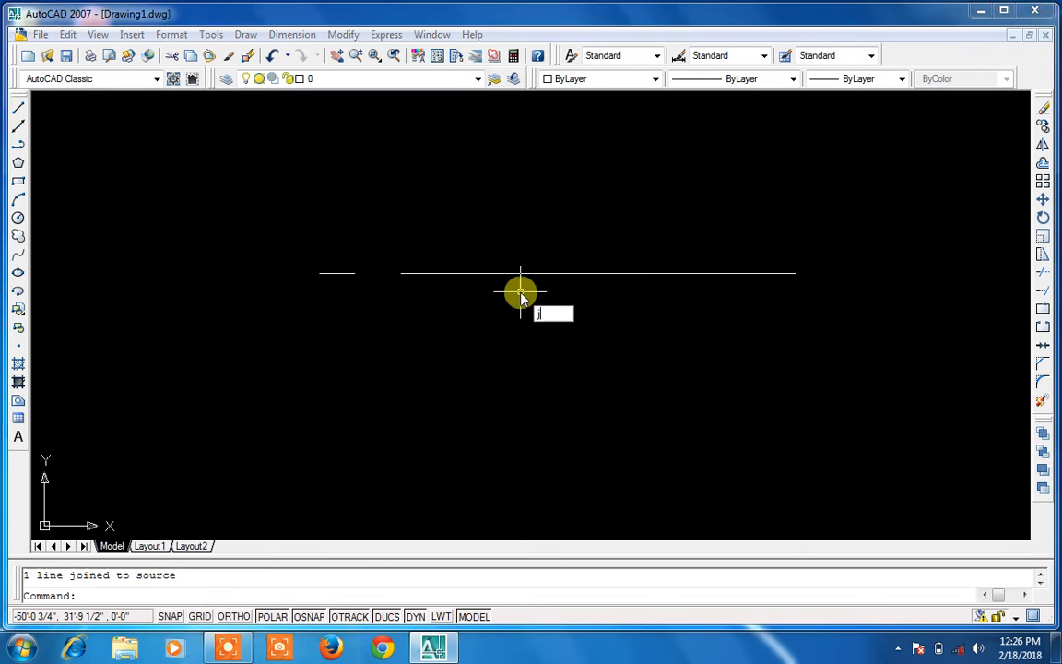
pyautogui.press('Return')
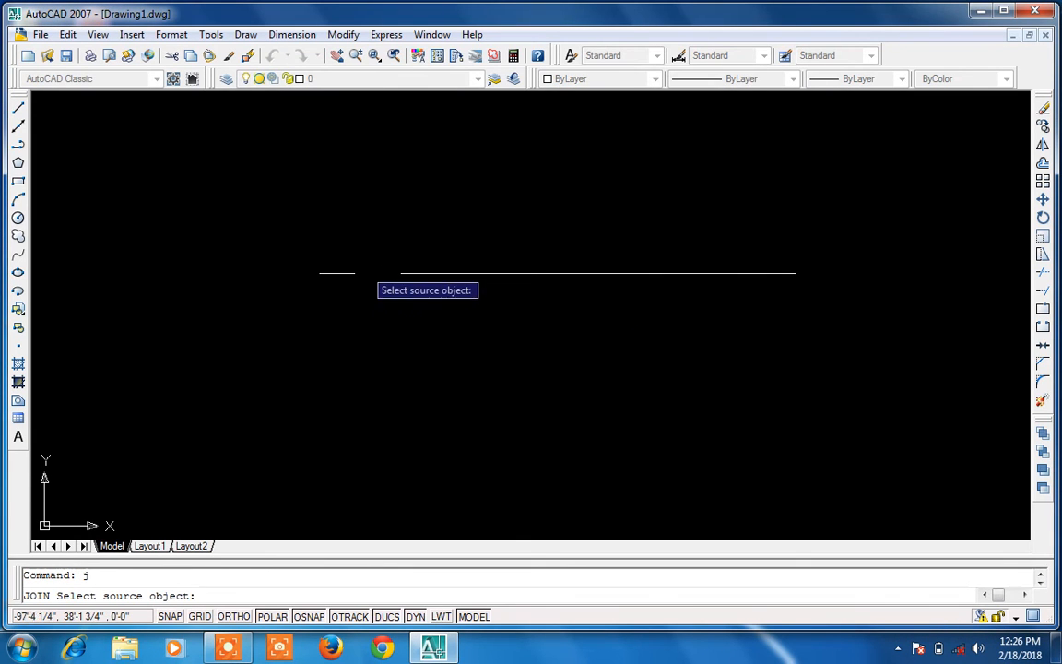
pyautogui.click(349, 273)
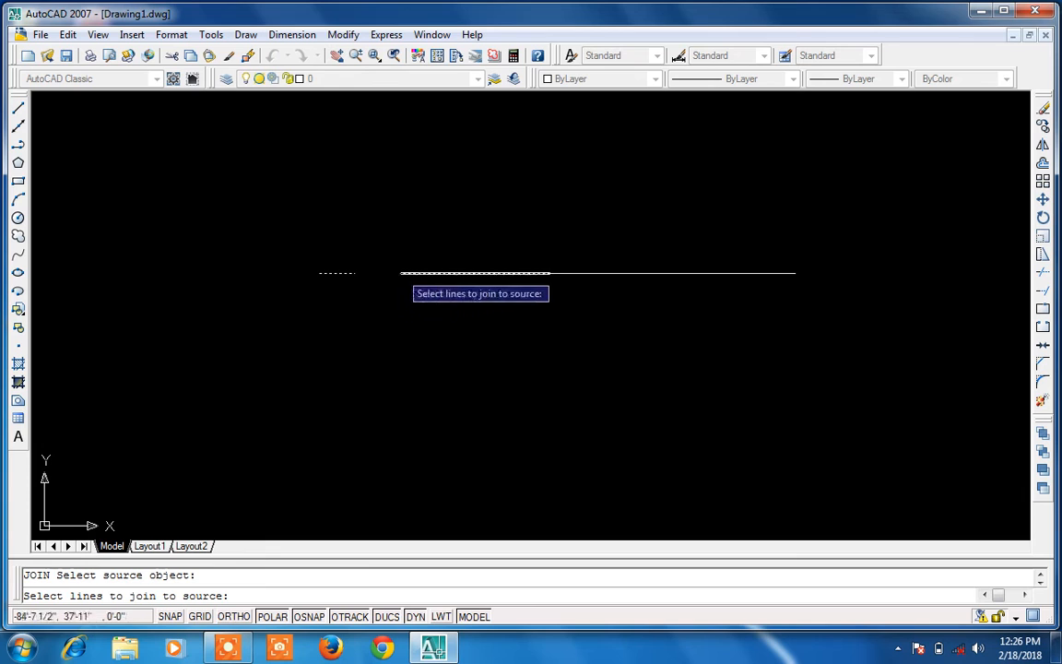
pyautogui.click(407, 273)
pyautogui.click(410, 275)
pyautogui.click(409, 274)
pyautogui.click(410, 274)
pyautogui.press('Return')
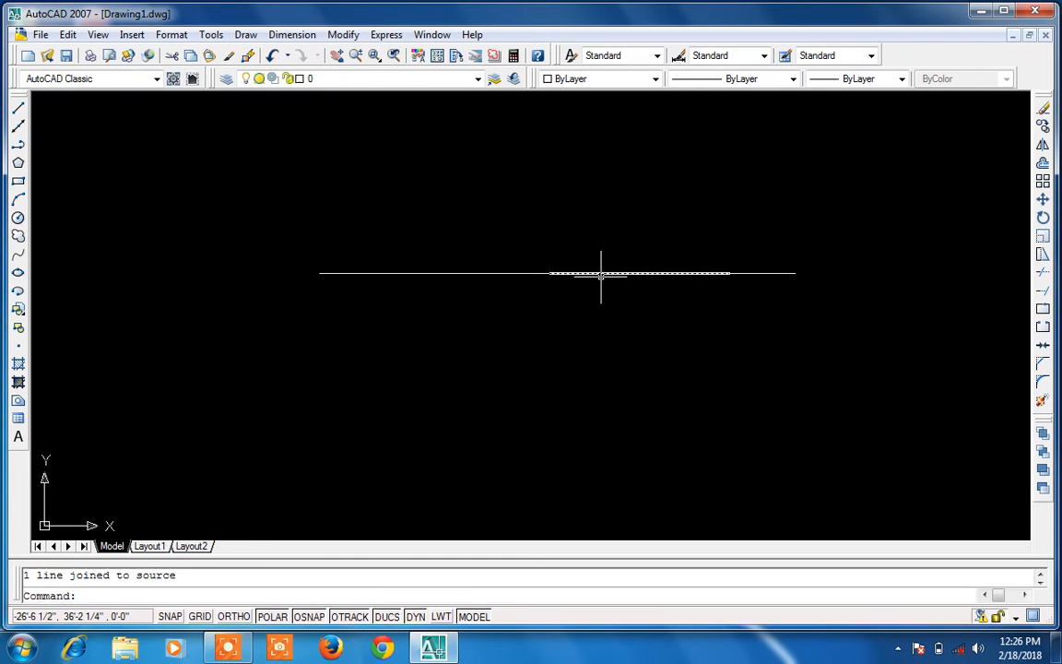
# Join all the remaining abutting segments of the horizontal line into a single line.
pyautogui.write('j')
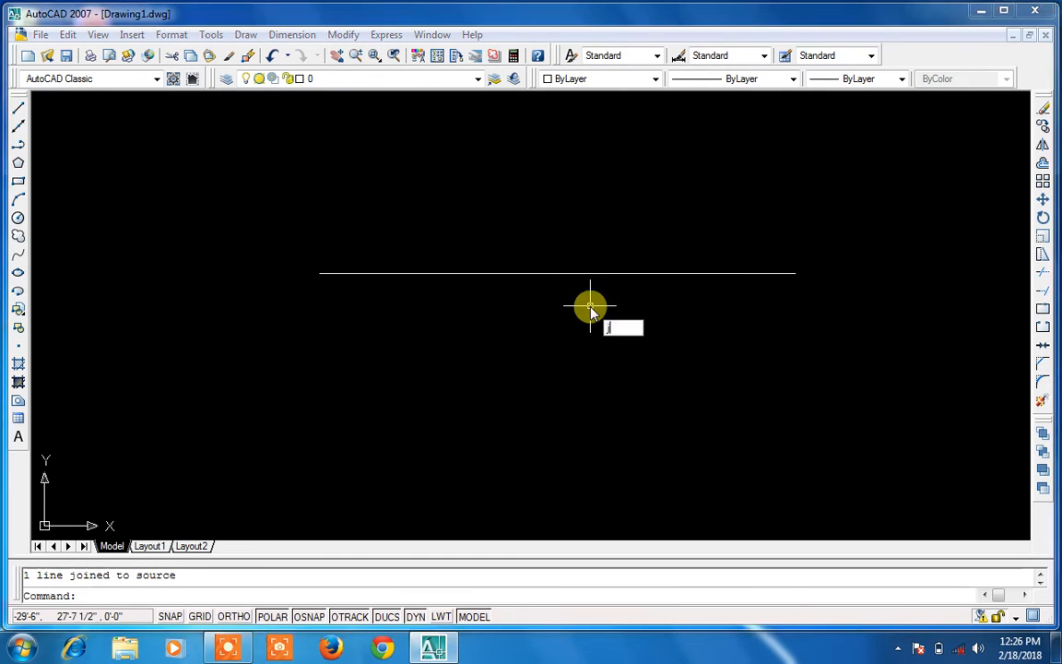
pyautogui.press('Return')
pyautogui.click(581, 274)
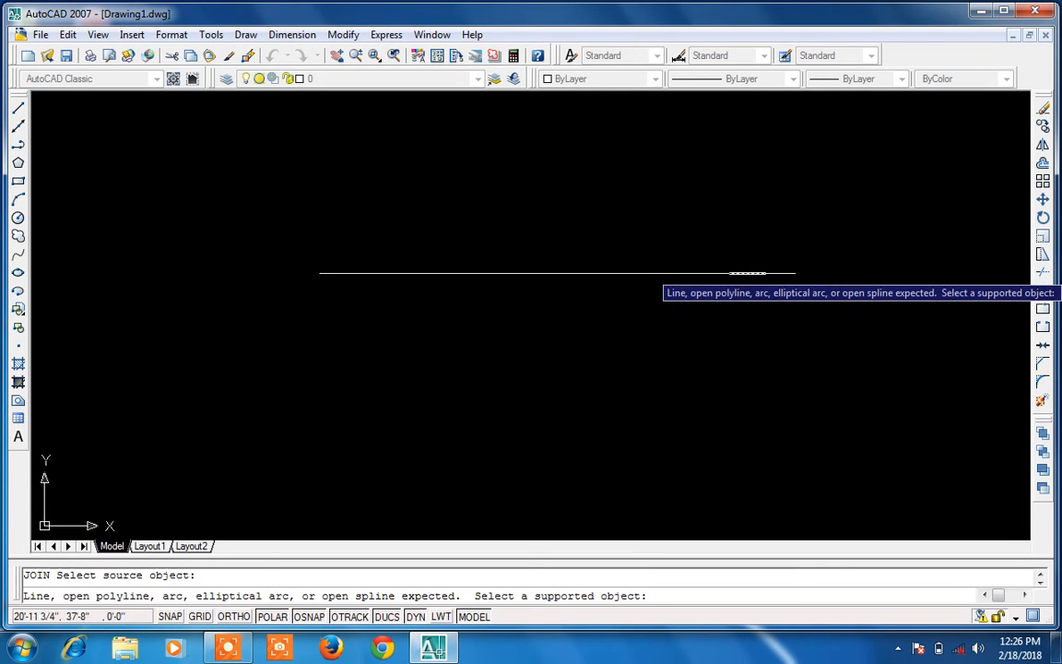
pyautogui.click(754, 272)
pyautogui.click(777, 274)
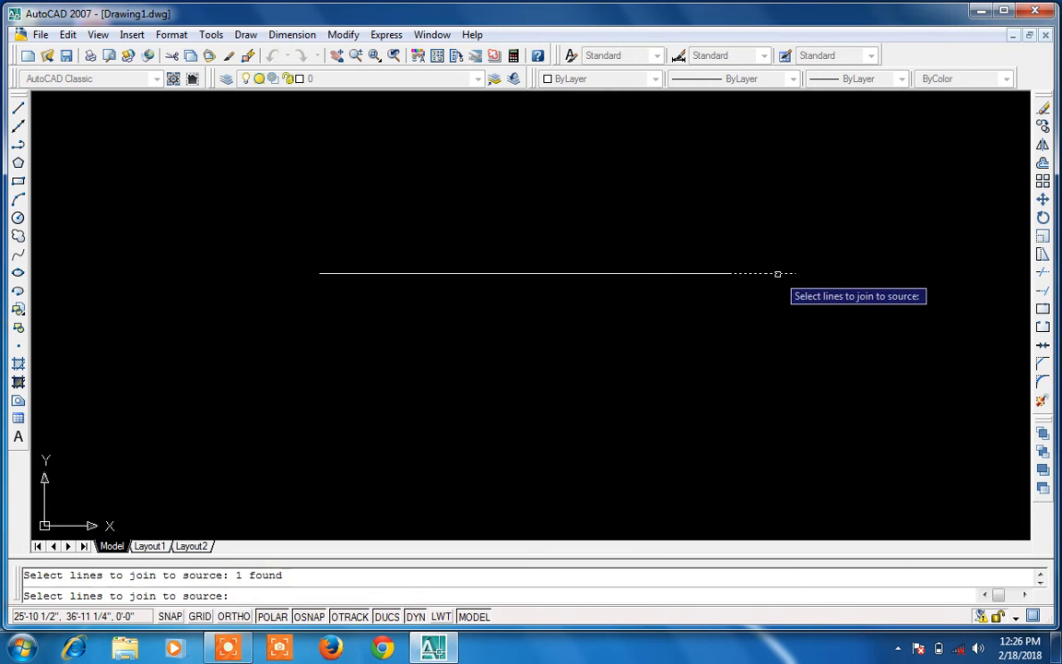
pyautogui.click(727, 273)
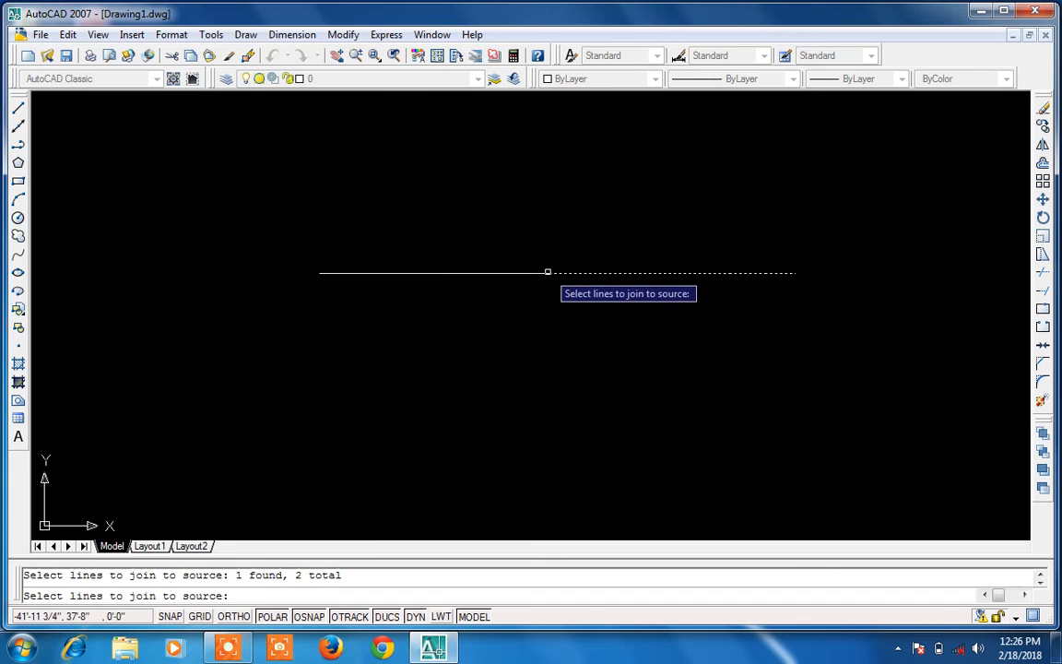
pyautogui.click(545, 272)
pyautogui.press('Return')
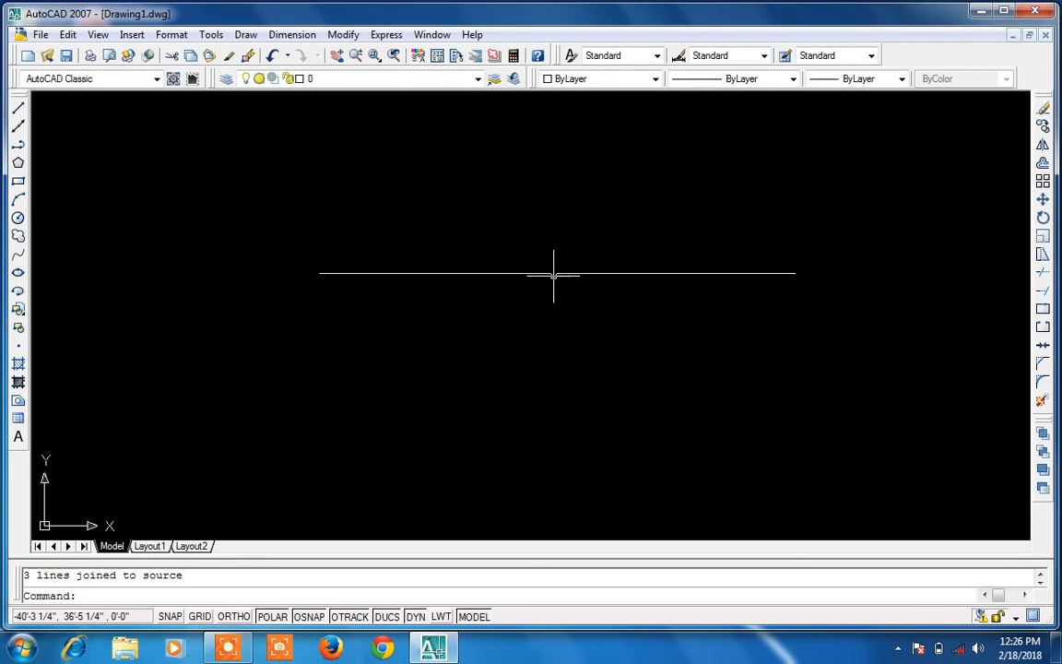
# Break the horizontal line without a gap at a point about a quarter of its length from the left end.
pyautogui.press('Escape')
pyautogui.write('br')
pyautogui.press('Return')
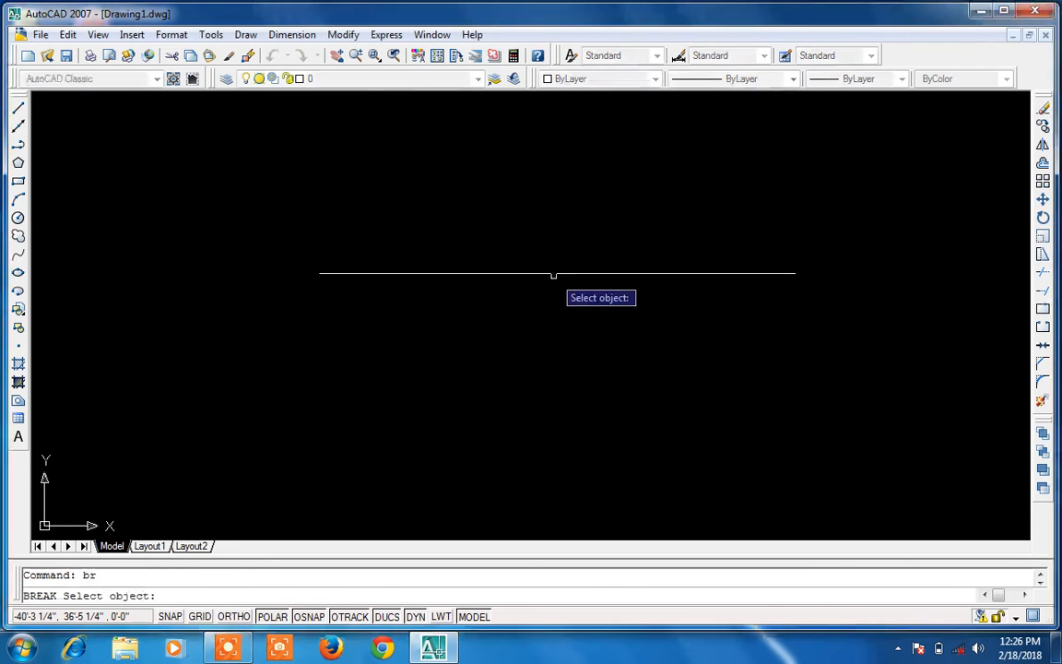
pyautogui.click(429, 273)
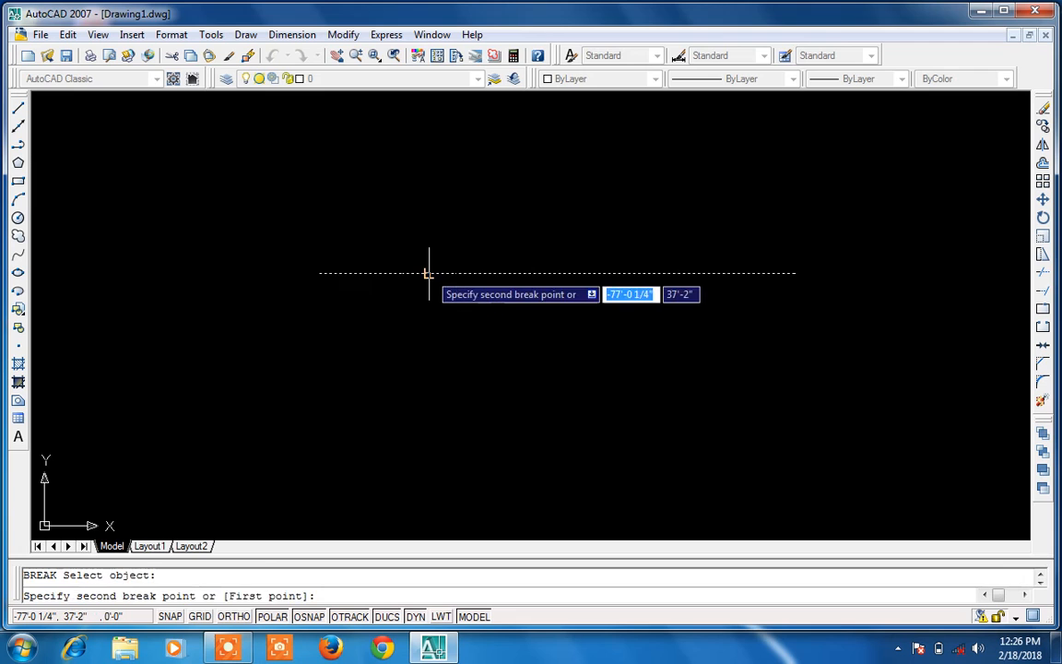
pyautogui.click(427, 273)
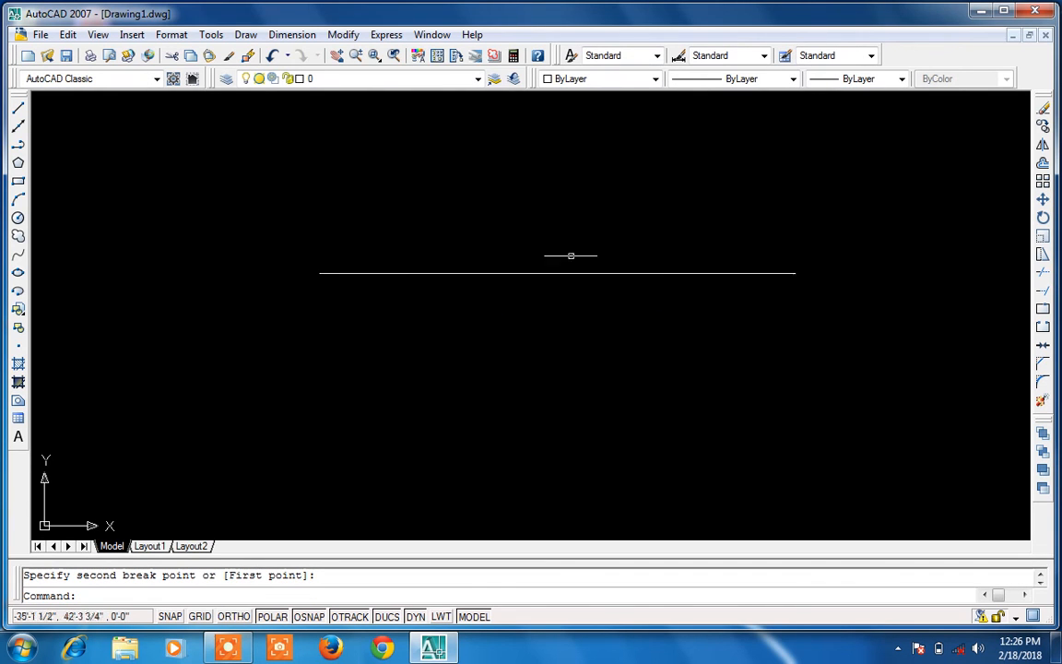
# Break a short gap out of the longer right segment, between two points right of the line's middle.
pyautogui.write('br')
pyautogui.press('Return')
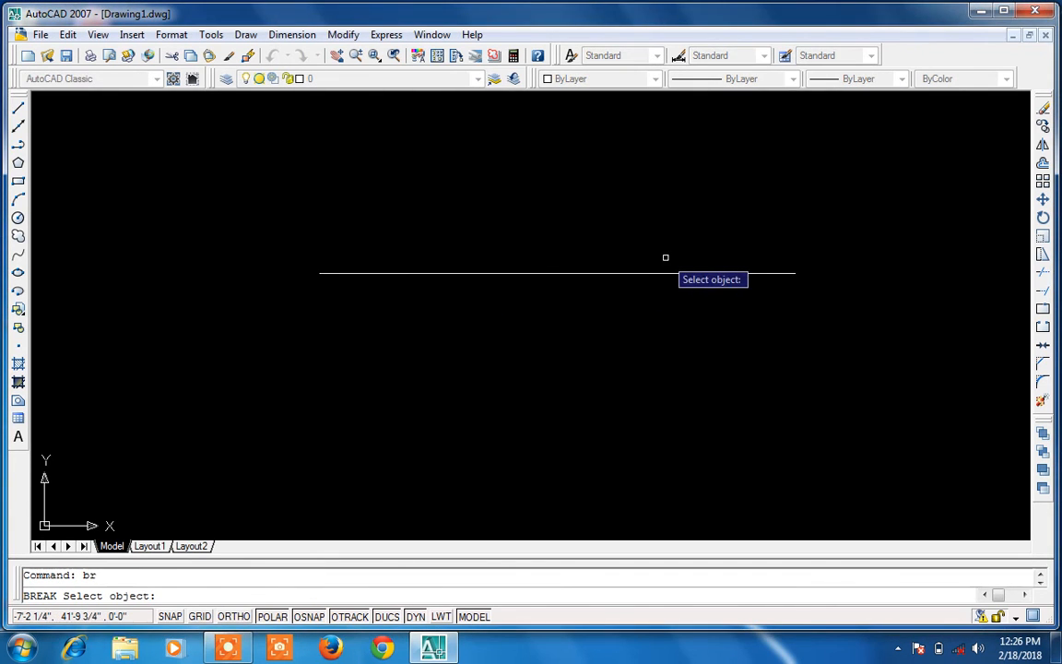
pyautogui.click(656, 273)
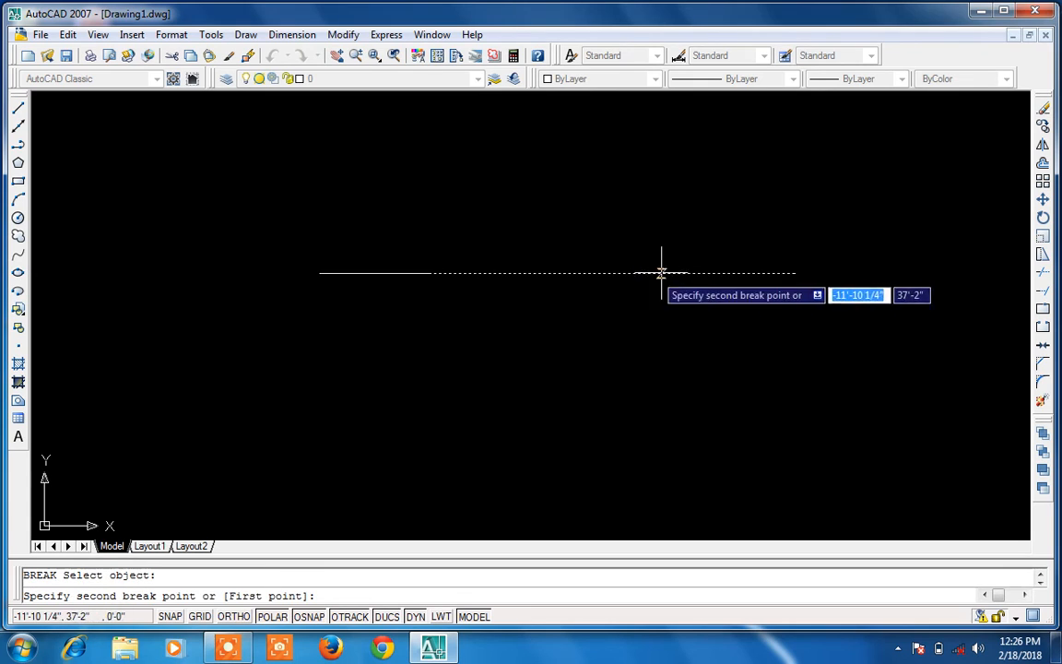
pyautogui.click(716, 273)
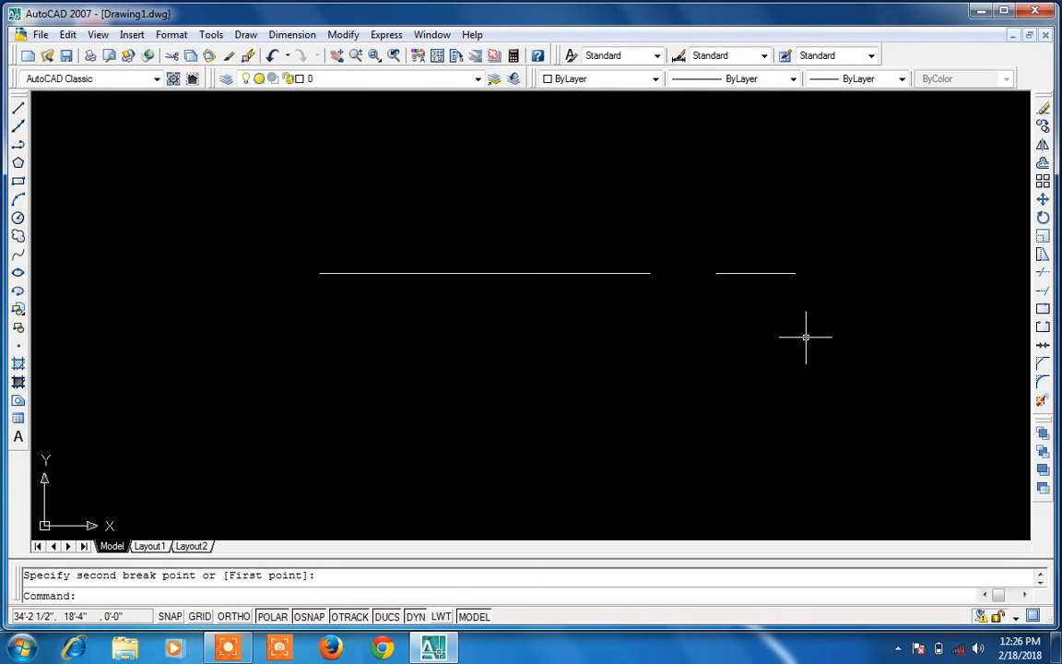
pyautogui.press('Escape')
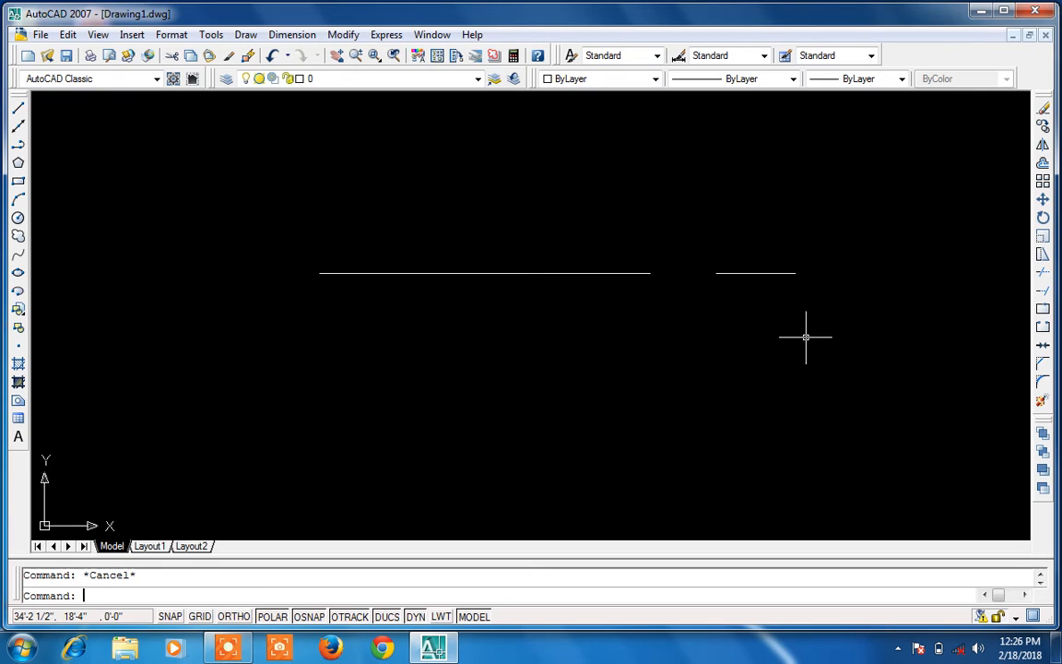
# Join the short right segment with the middle and left segments into one continuous line.
pyautogui.write('j')
pyautogui.press('Return')
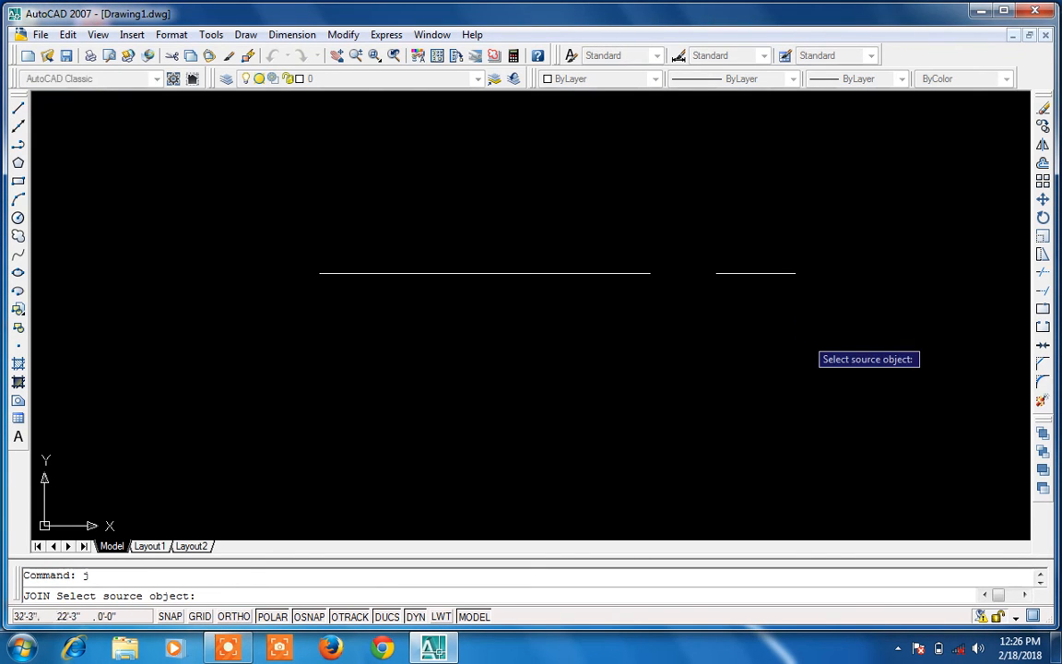
pyautogui.click(773, 273)
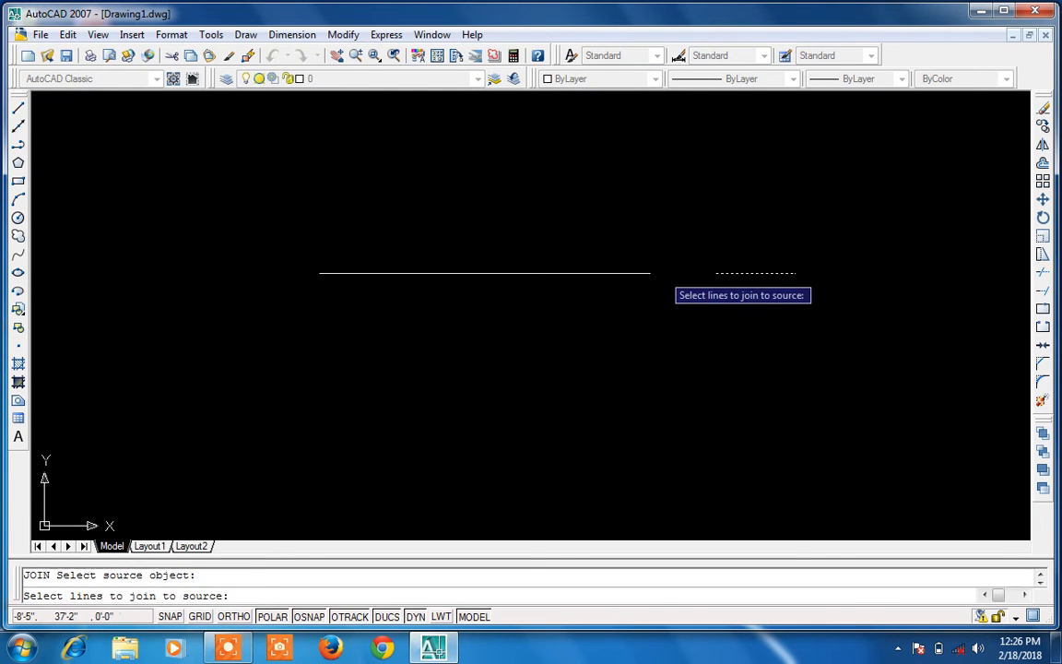
pyautogui.click(650, 273)
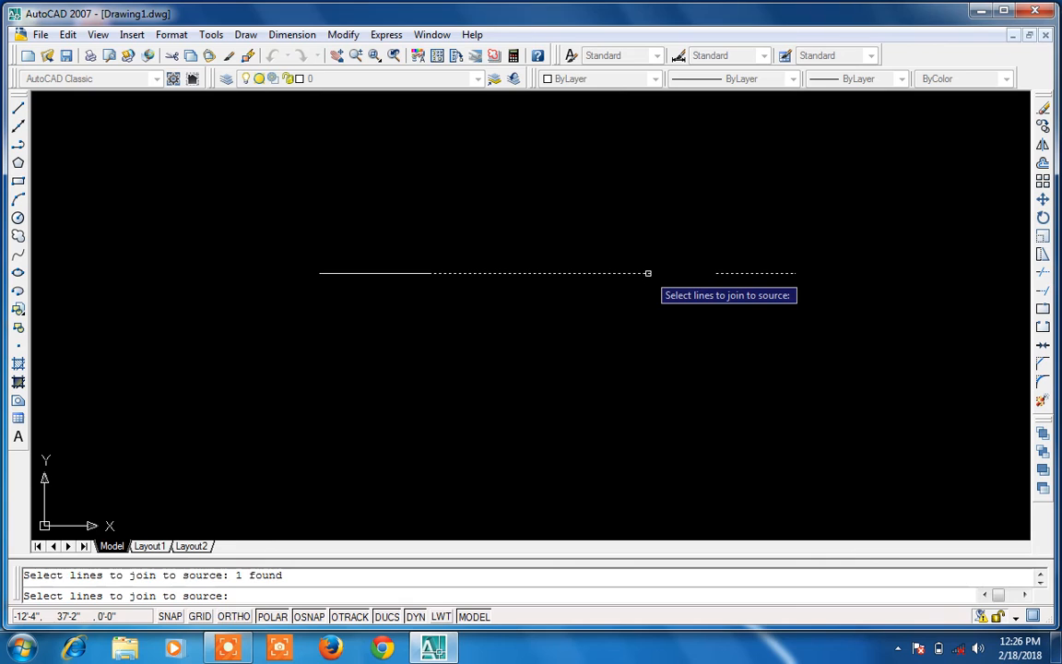
pyautogui.click(424, 272)
pyautogui.press('Return')
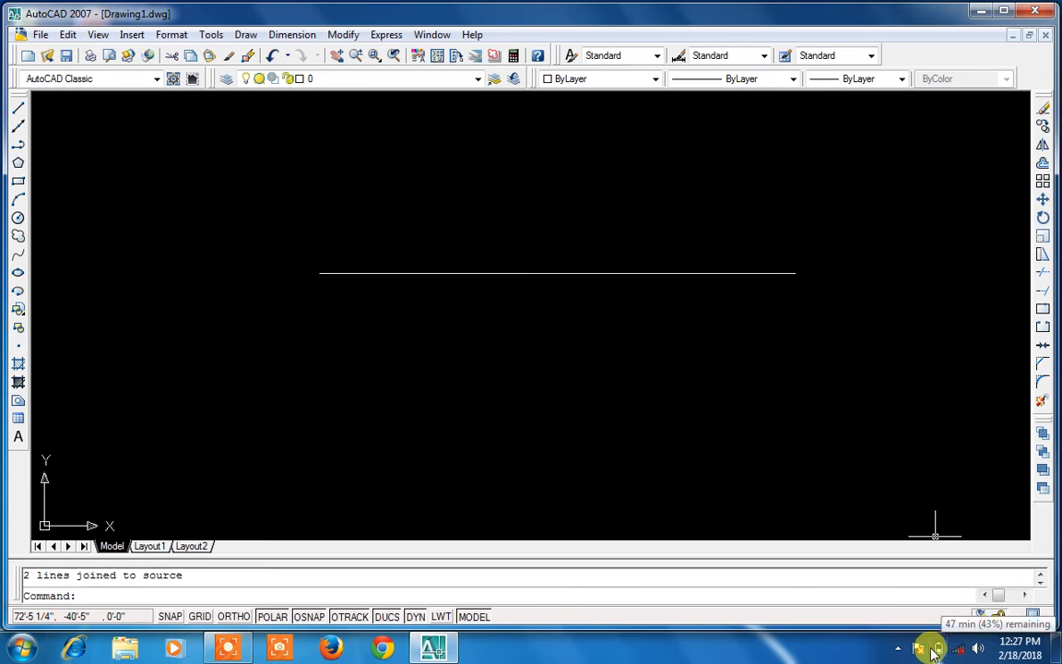
pyautogui.click(899, 648)
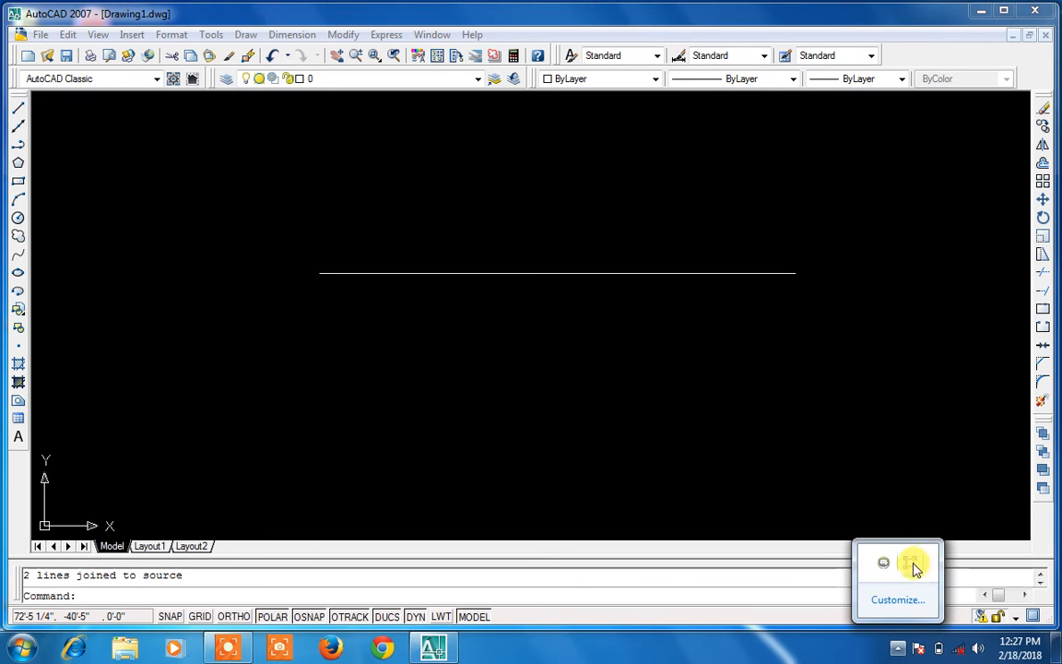
pyautogui.click(911, 563)
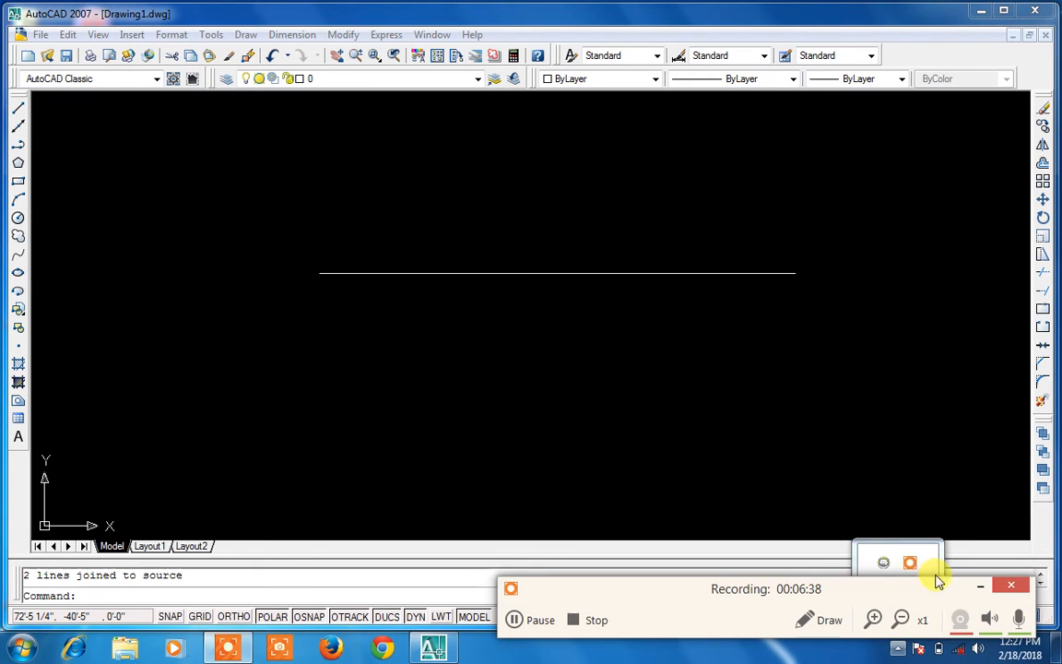
pyautogui.click(848, 432)
pyautogui.press('Escape')
pyautogui.press('Escape')
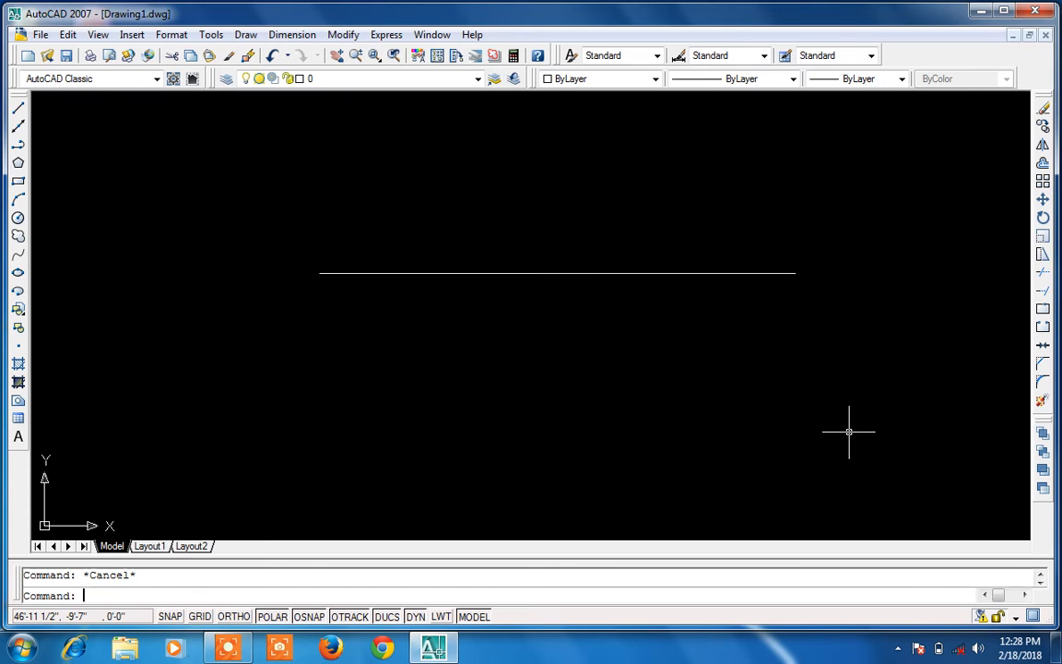
# Erase the horizontal line to leave the drawing empty.
pyautogui.click(690, 272)
pyautogui.click(680, 291)
pyautogui.press('Delete')
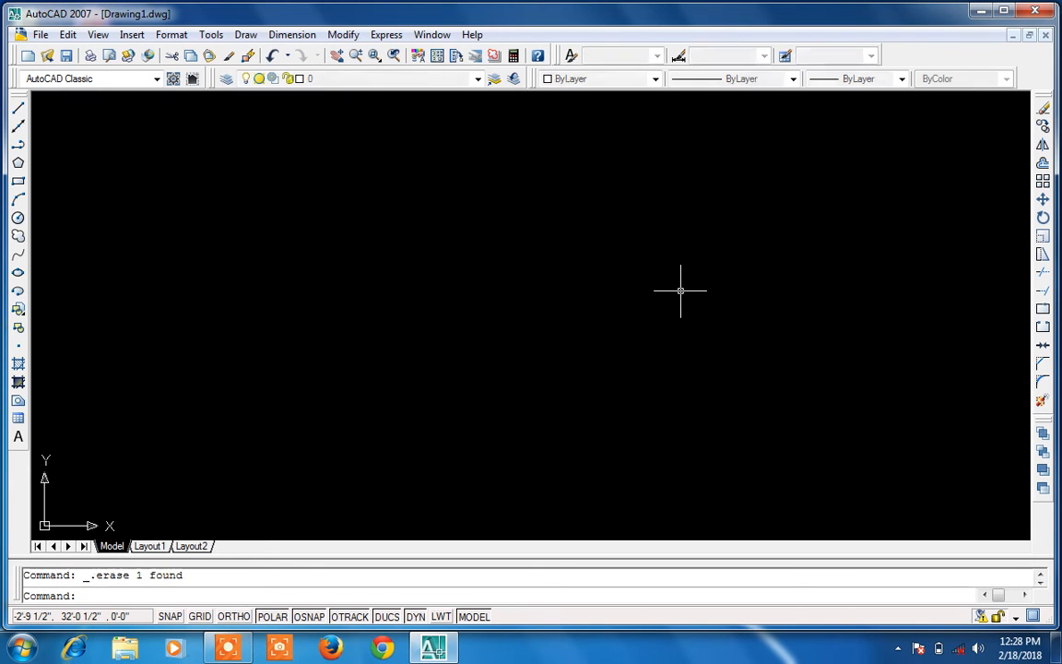
pyautogui.press('Escape')
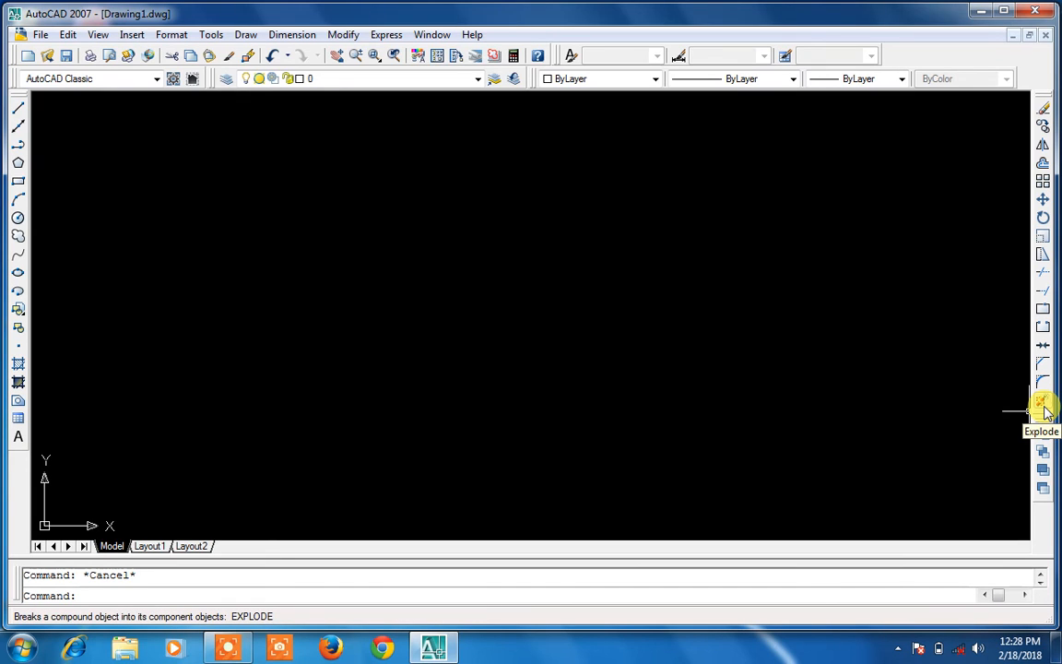
# Draw two connected lines forming a sharp corner: a nearly horizontal one running left, then one sloping down to the right.
pyautogui.write('l')
pyautogui.press('Return')
pyautogui.click(582, 241)
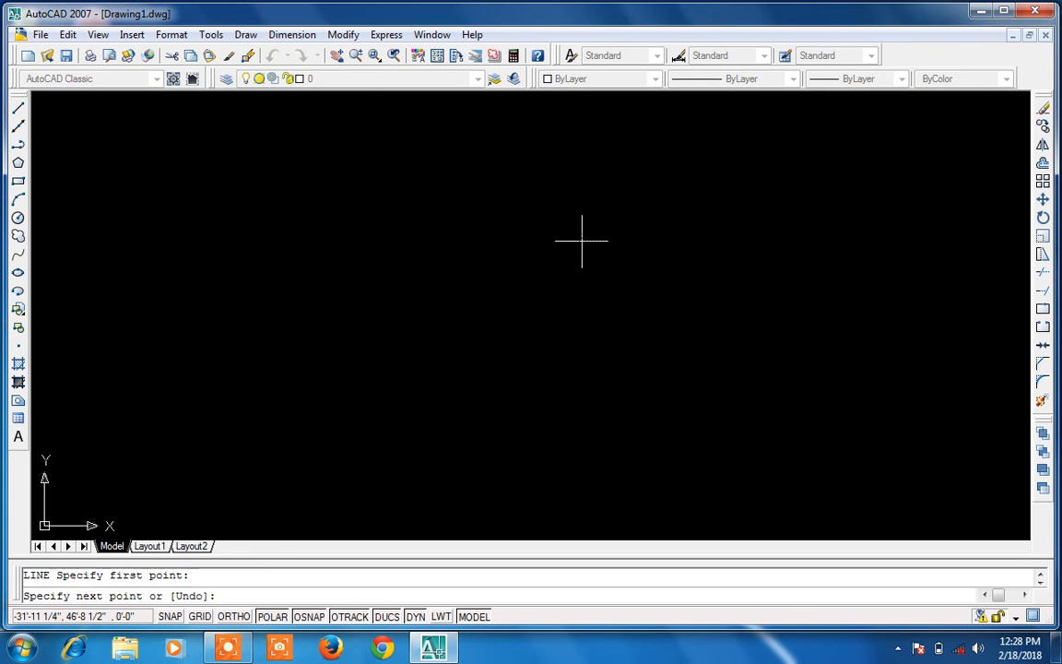
pyautogui.click(267, 228)
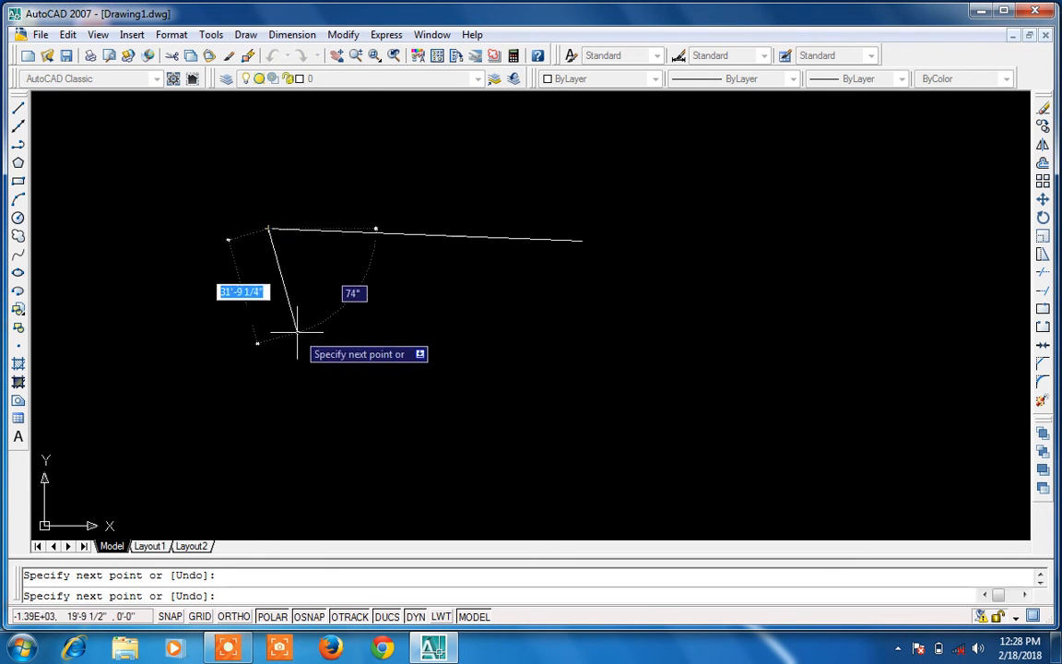
pyautogui.click(378, 434)
pyautogui.press('Escape')
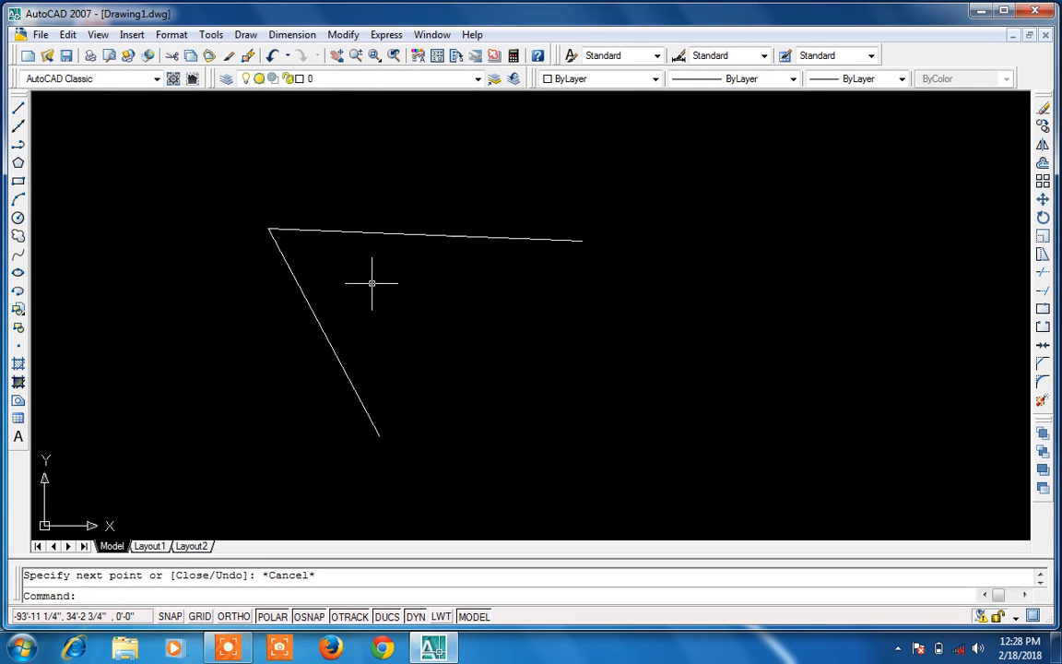
# Try to explode the nearly horizontal upper line of the corner.
pyautogui.write('x')
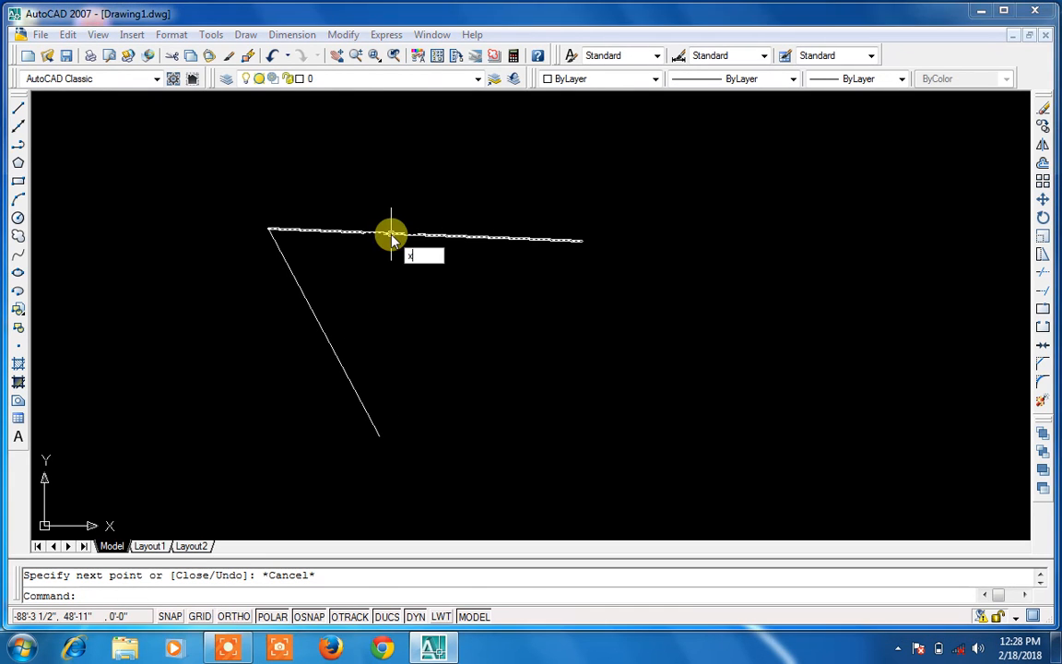
pyautogui.press('Return')
pyautogui.click(391, 233)
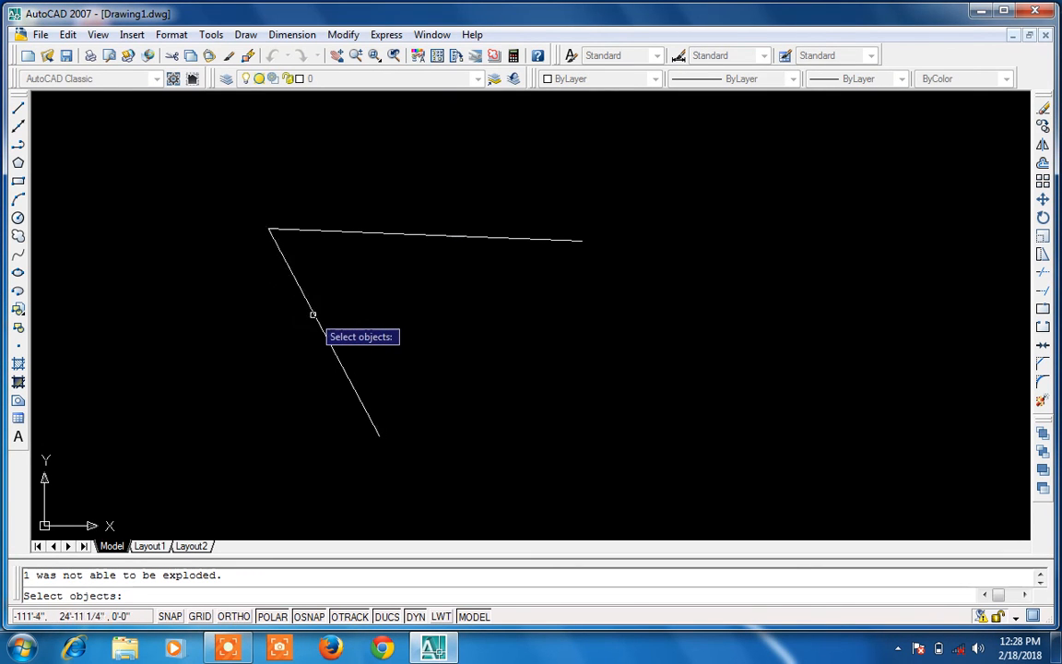
pyautogui.press('Return')
pyautogui.press('Return')
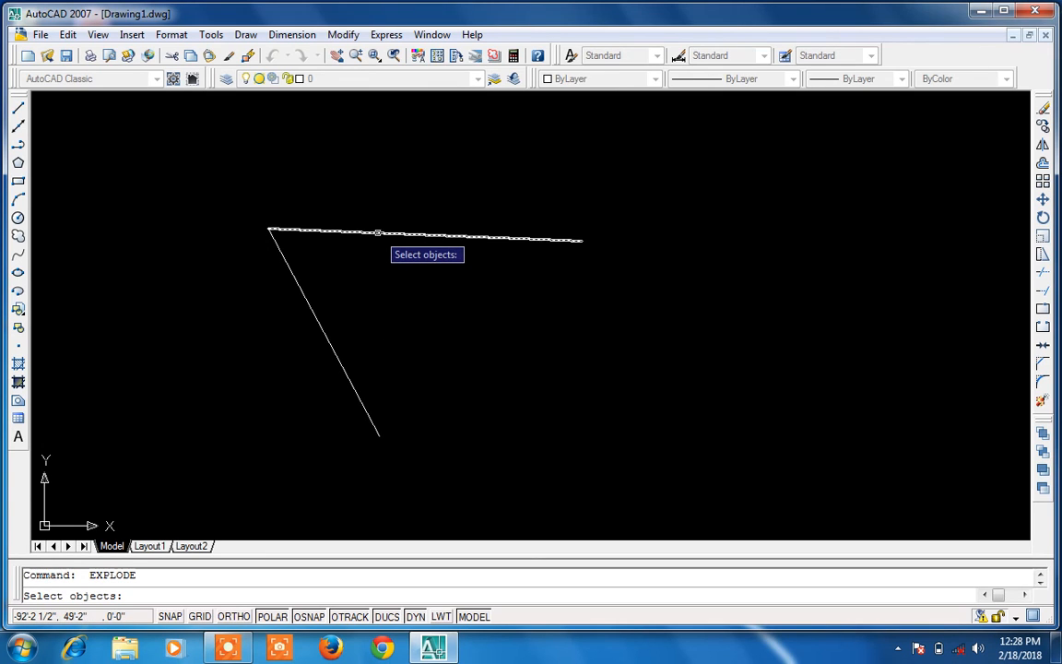
pyautogui.press('Return')
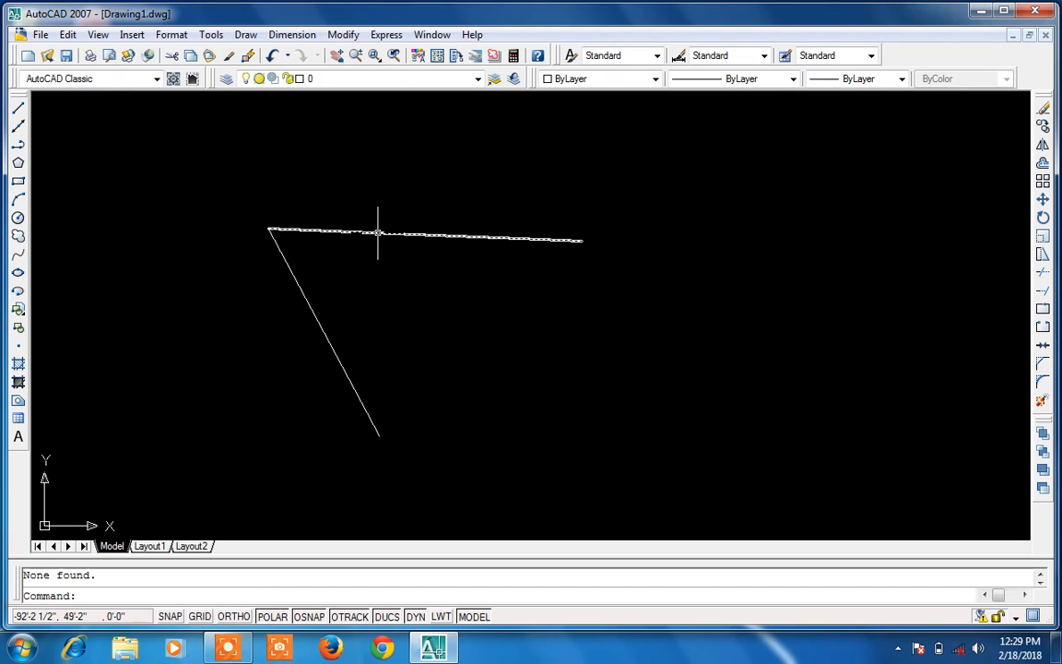
# Draw an open zigzag polyline of eight straight segments, starting right of the two lines and running down and left across the drawing.
pyautogui.write('pl')
pyautogui.press('Return')
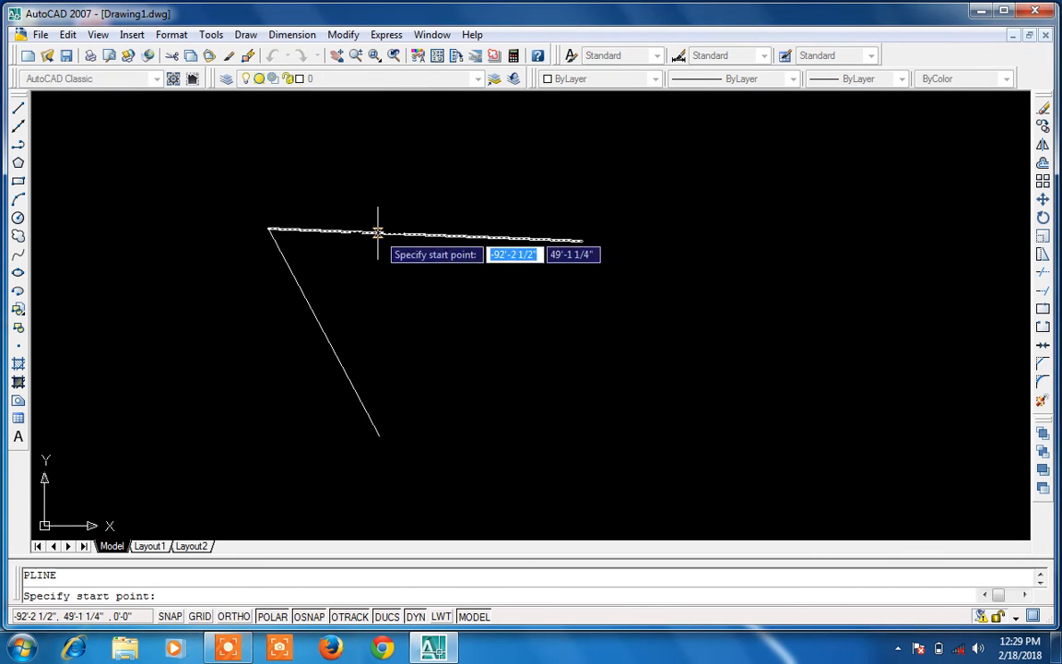
pyautogui.click(754, 194)
pyautogui.scroll(-2, 754, 196)
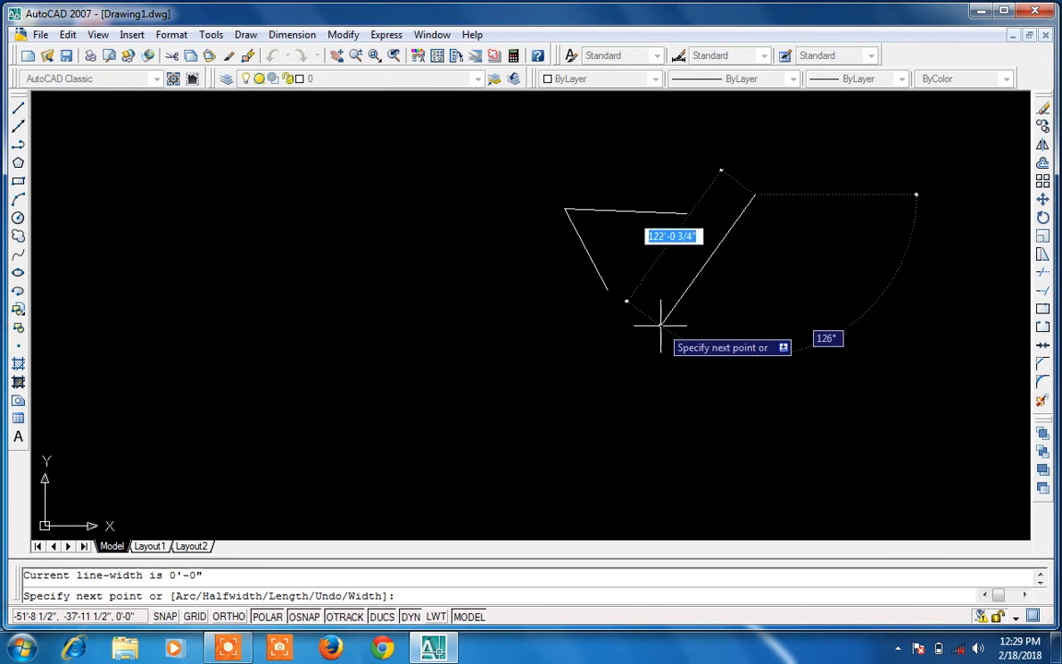
pyautogui.click(660, 324)
pyautogui.click(816, 326)
pyautogui.scroll(-3, 819, 332)
pyautogui.click(757, 396)
pyautogui.click(569, 405)
pyautogui.click(542, 256)
pyautogui.click(389, 304)
pyautogui.click(355, 474)
pyautogui.click(483, 473)
pyautogui.press('Escape')
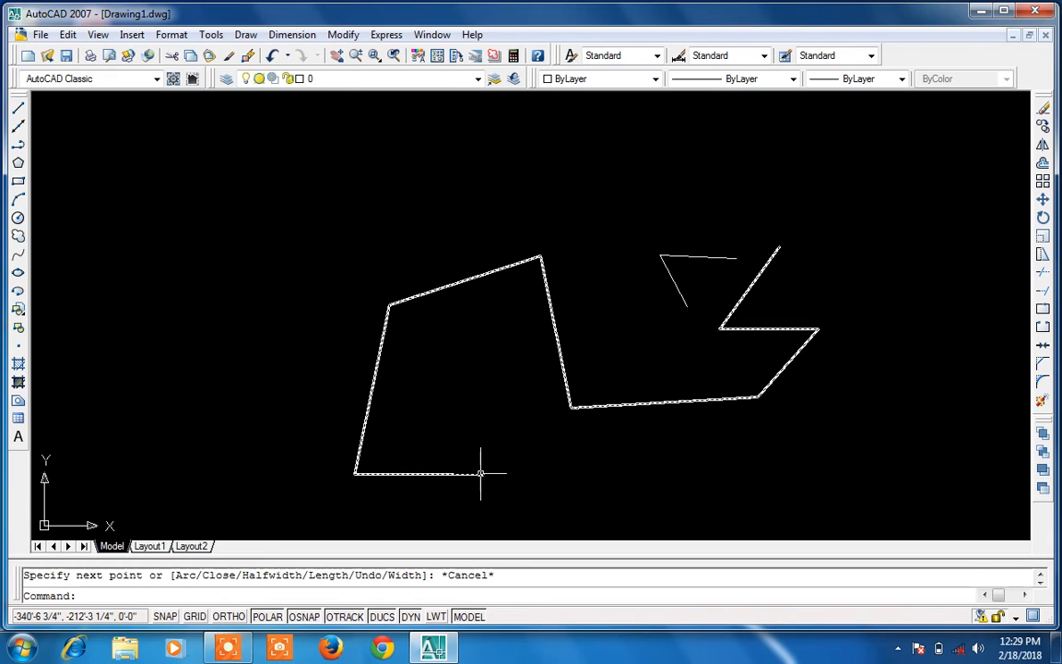
# Draw a nearly square rectangle in the empty area left of the polyline.
pyautogui.write('rec')
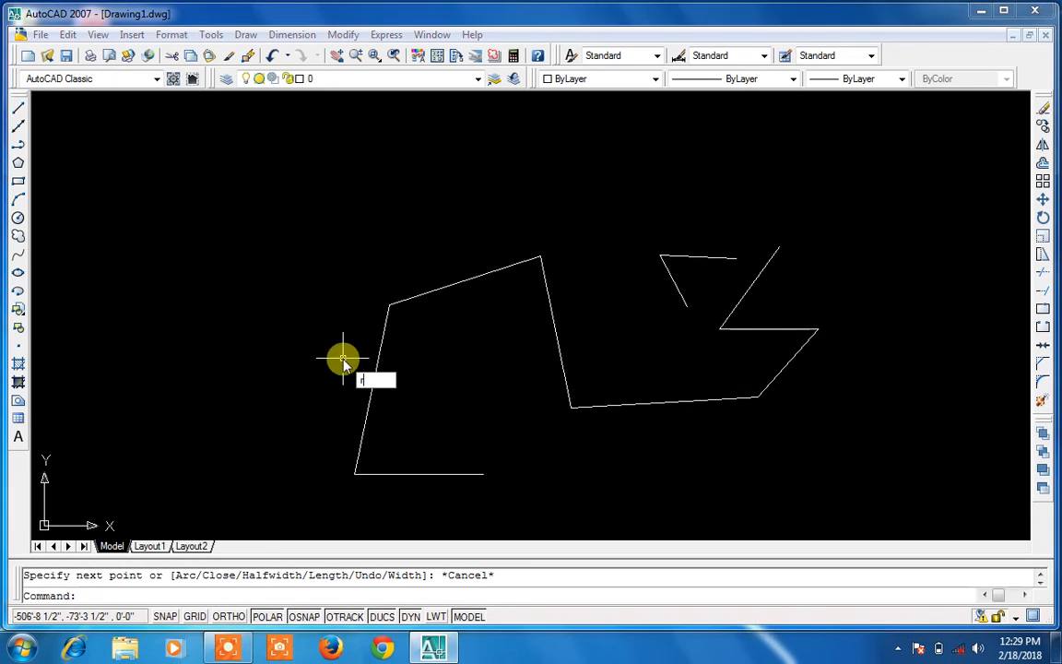
pyautogui.press('Return')
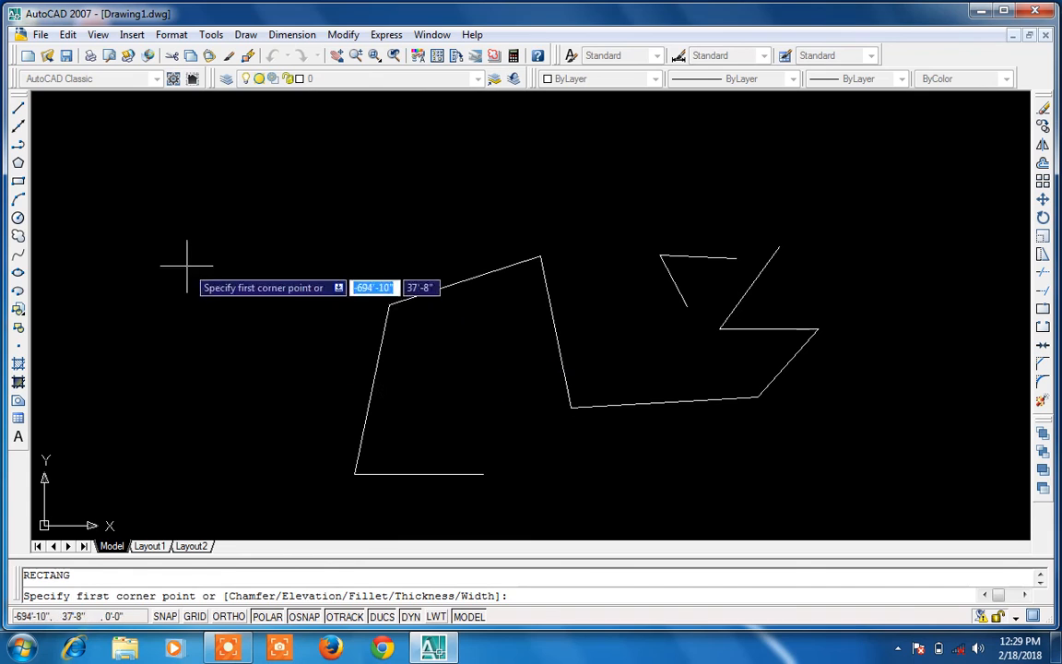
pyautogui.click(217, 293)
pyautogui.click(307, 393)
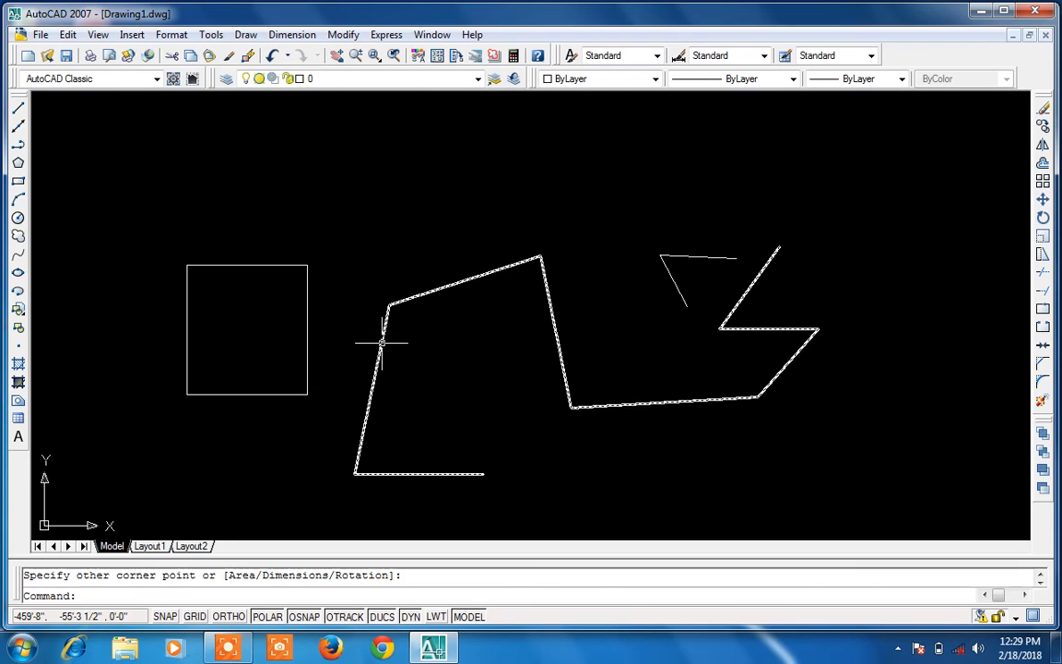
pyautogui.click(597, 477)
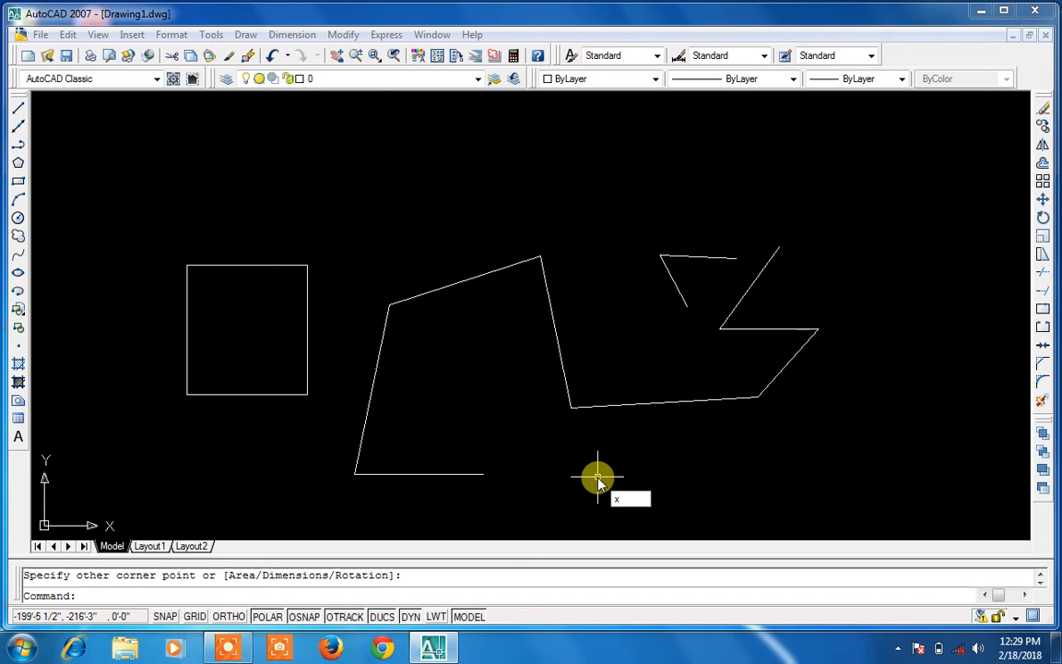
# Explode the zigzag polyline into separate line segments.
pyautogui.press('Return')
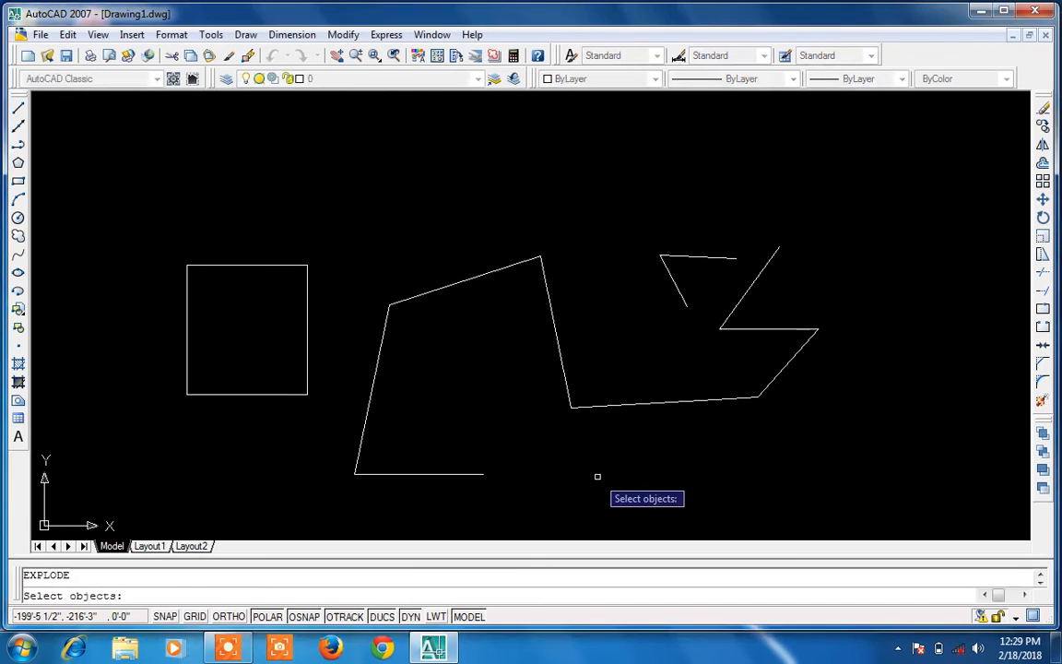
pyautogui.click(593, 407)
pyautogui.scroll(1, 593, 407)
pyautogui.press('Return')
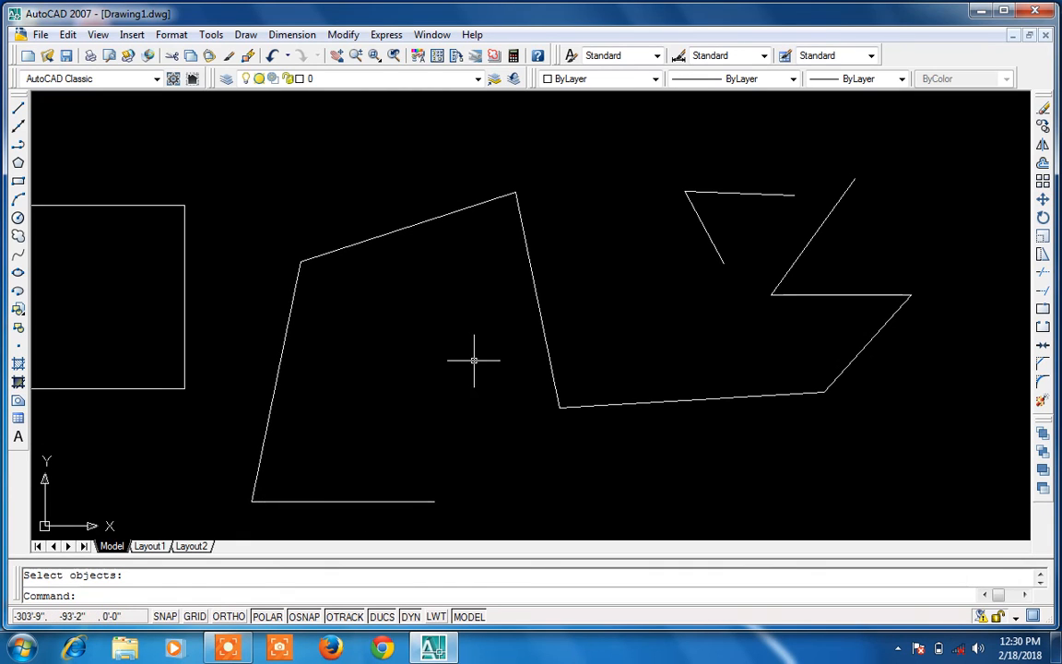
# Try to join the exploded zigzag's steep left line with its upper sloping line, the steep line right of it and the bottom horizontal line.
pyautogui.write('j')
pyautogui.press('Return')
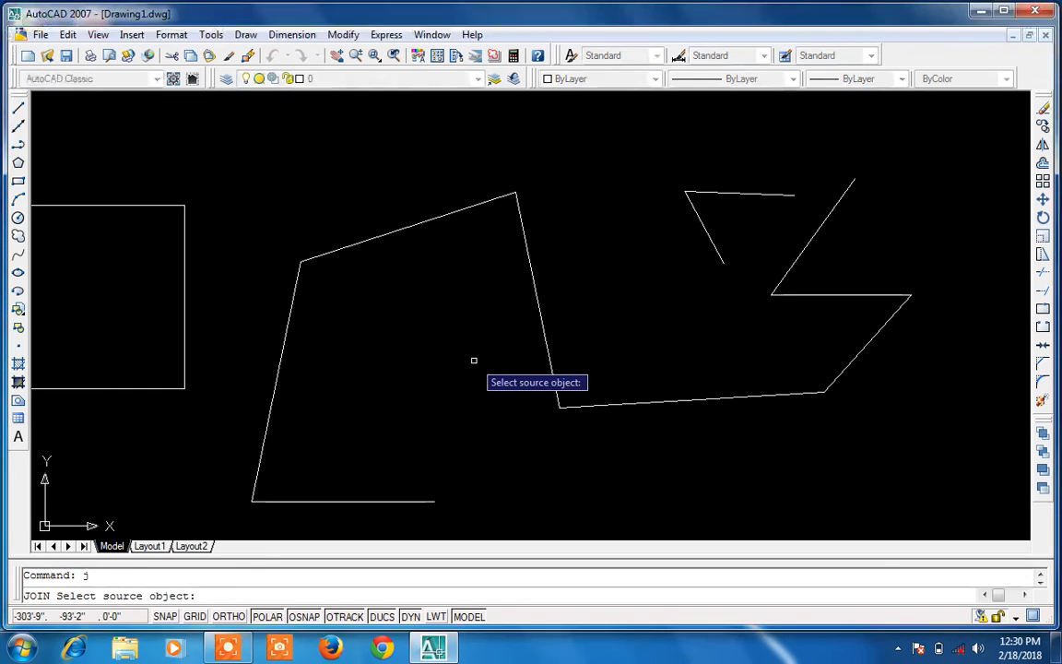
pyautogui.click(290, 316)
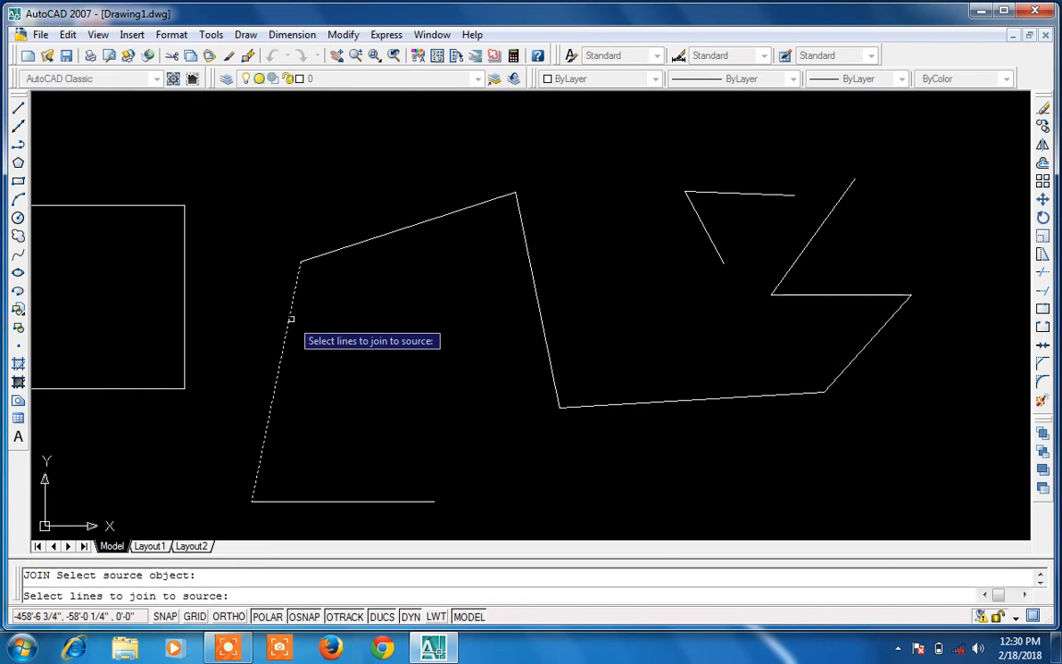
pyautogui.click(319, 257)
pyautogui.click(526, 237)
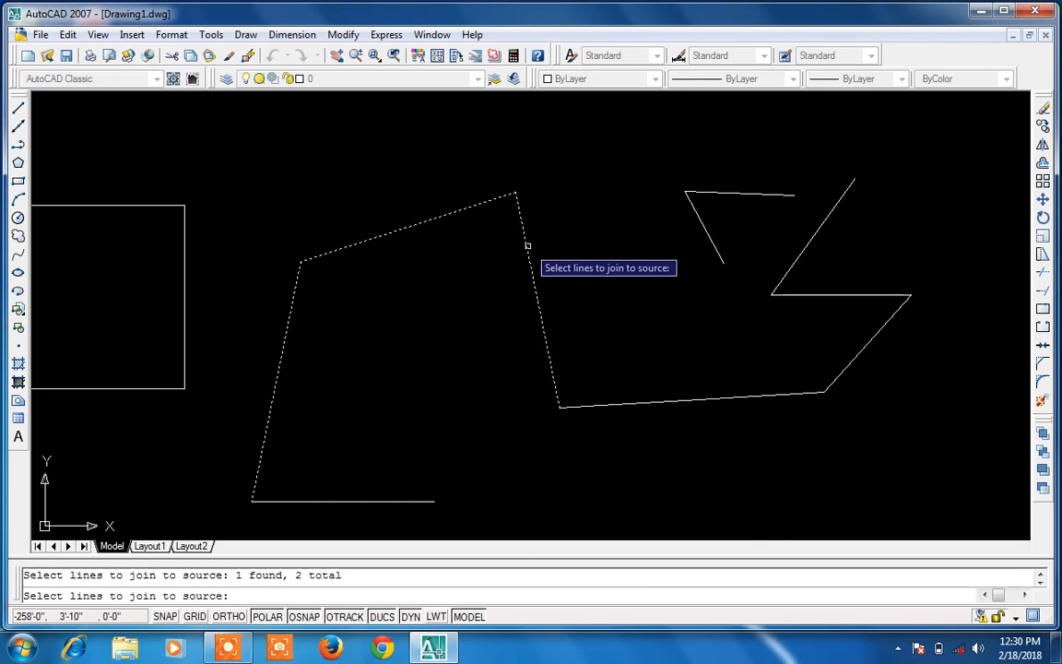
pyautogui.click(390, 501)
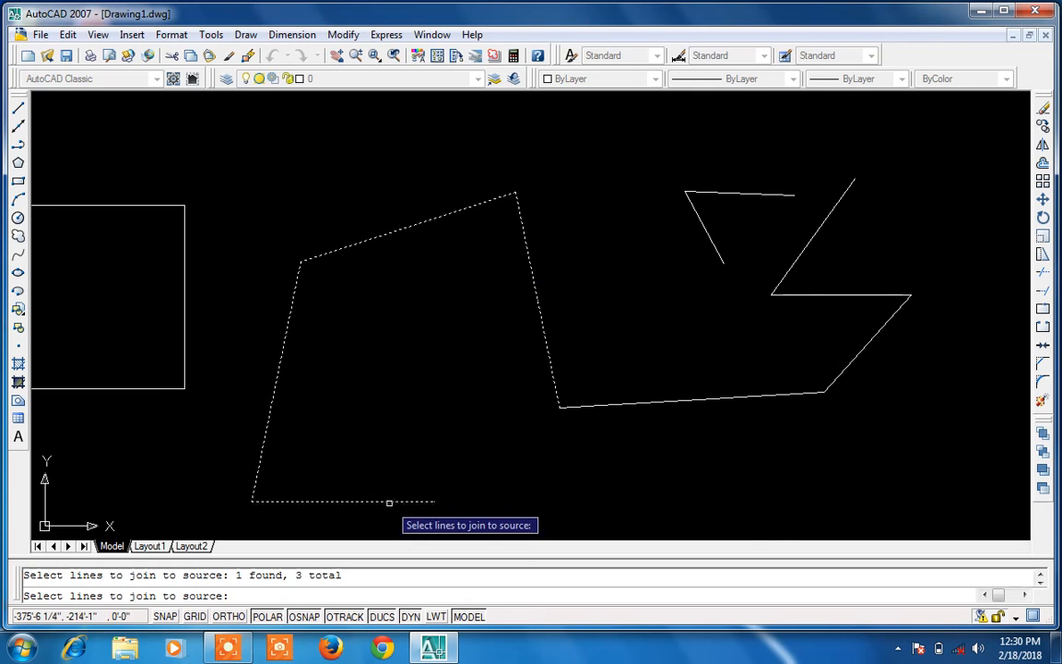
pyautogui.press('Return')
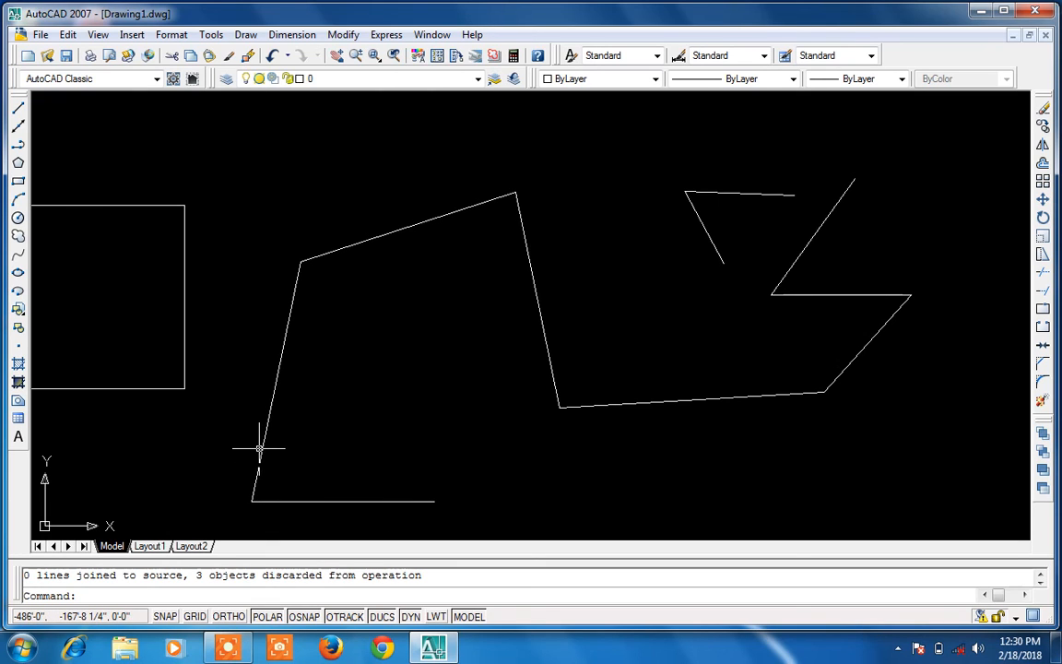
# Try to create a region from the zigzag's steep left line and the bottom horizontal line.
pyautogui.write('reg')
pyautogui.press('Return')
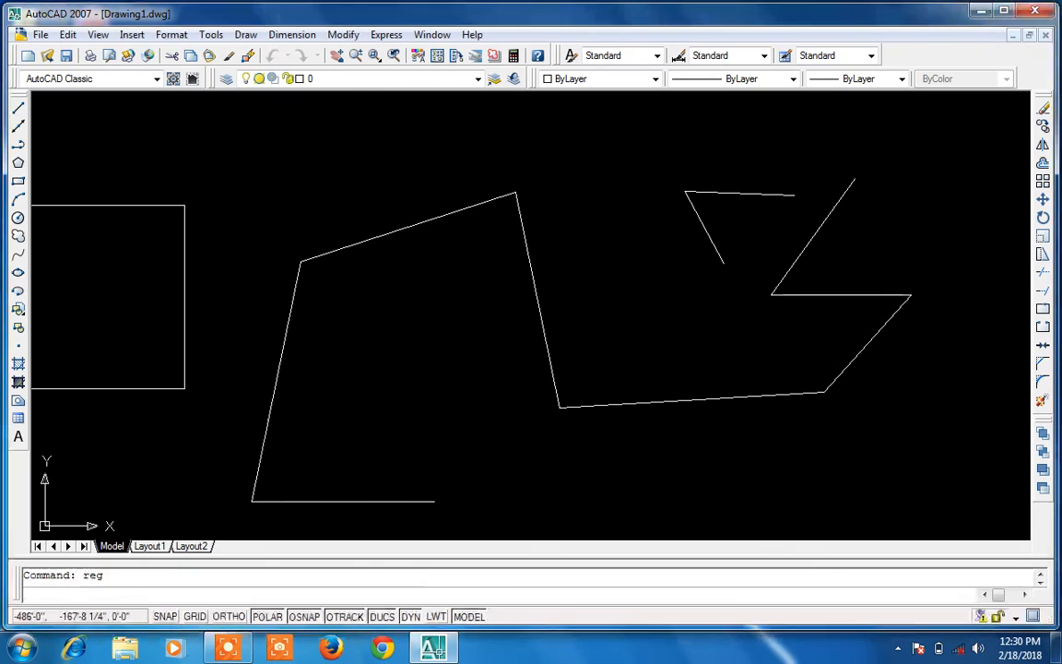
pyautogui.click(263, 445)
pyautogui.click(291, 502)
pyautogui.press('Return')
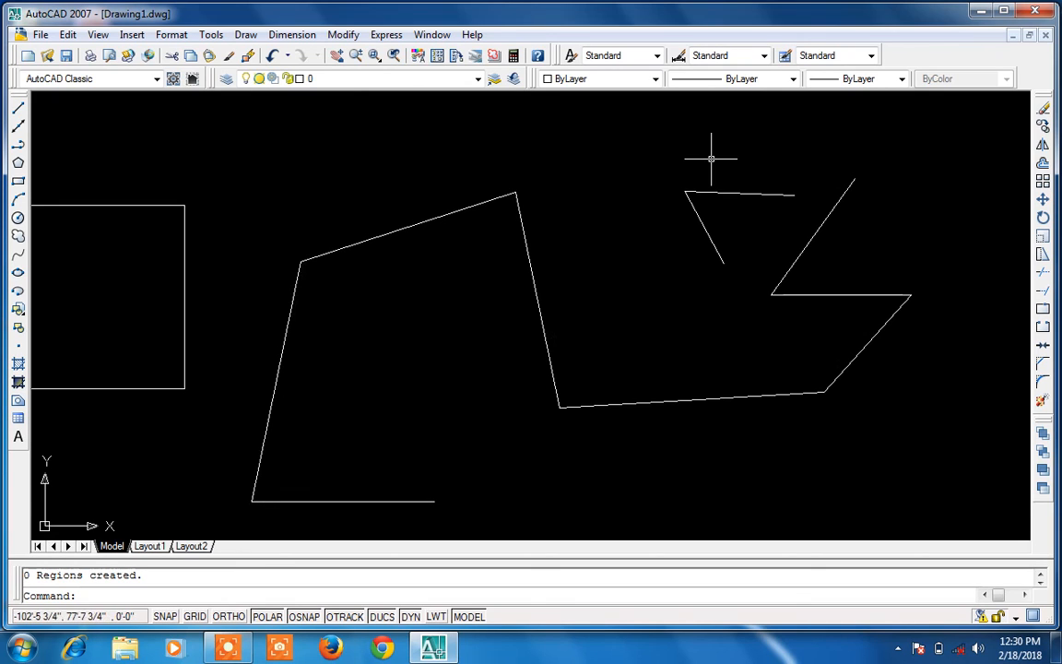
pyautogui.press('Escape')
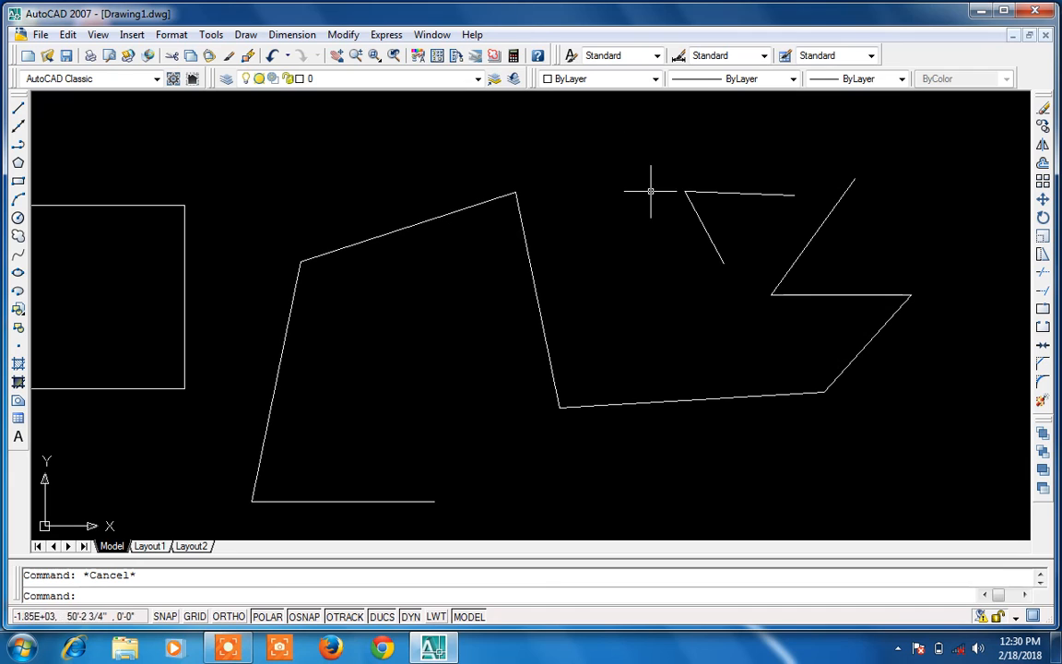
# Delete the two connected lines forming the sharp corner above the zigzag.
pyautogui.click(698, 175)
pyautogui.click(684, 216)
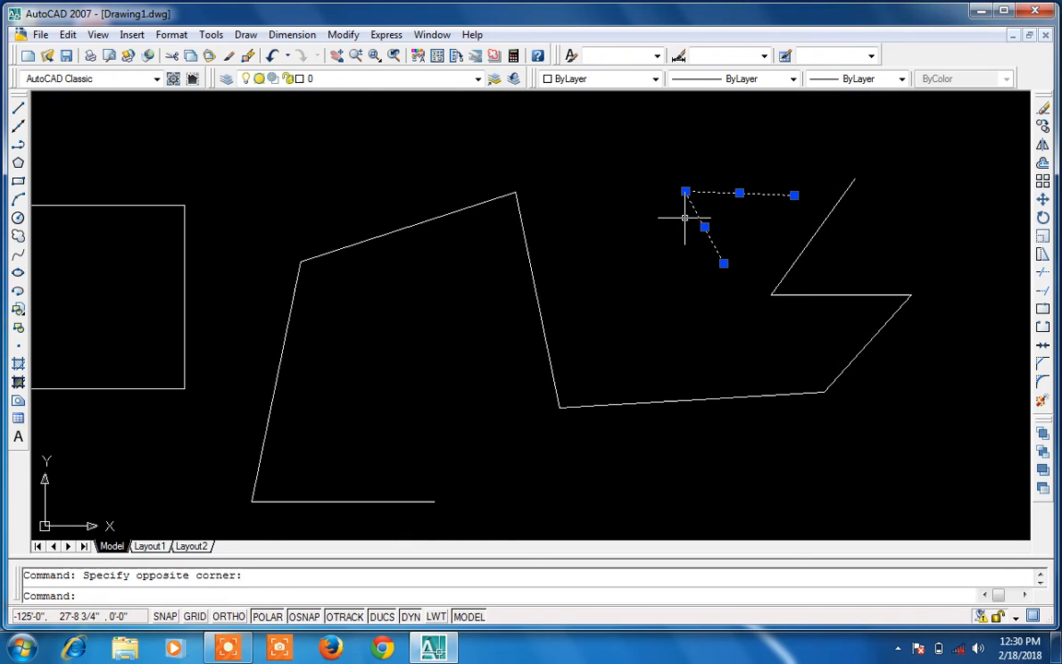
pyautogui.press('Delete')
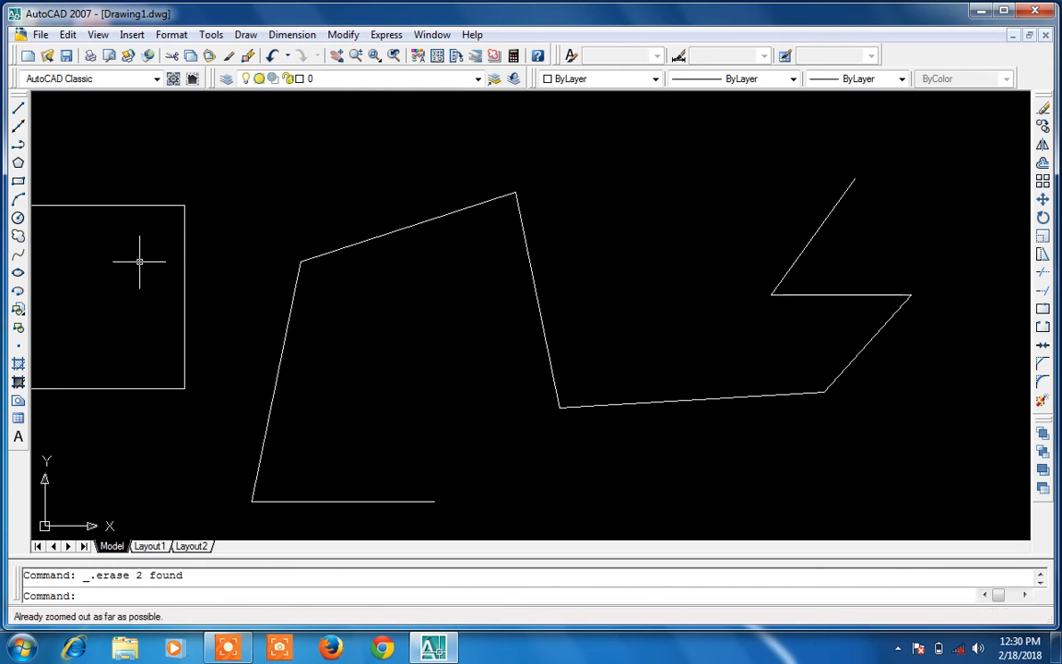
pyautogui.press('Escape')
# Explode the nearly square rectangle into separate lines.
pyautogui.write('z')
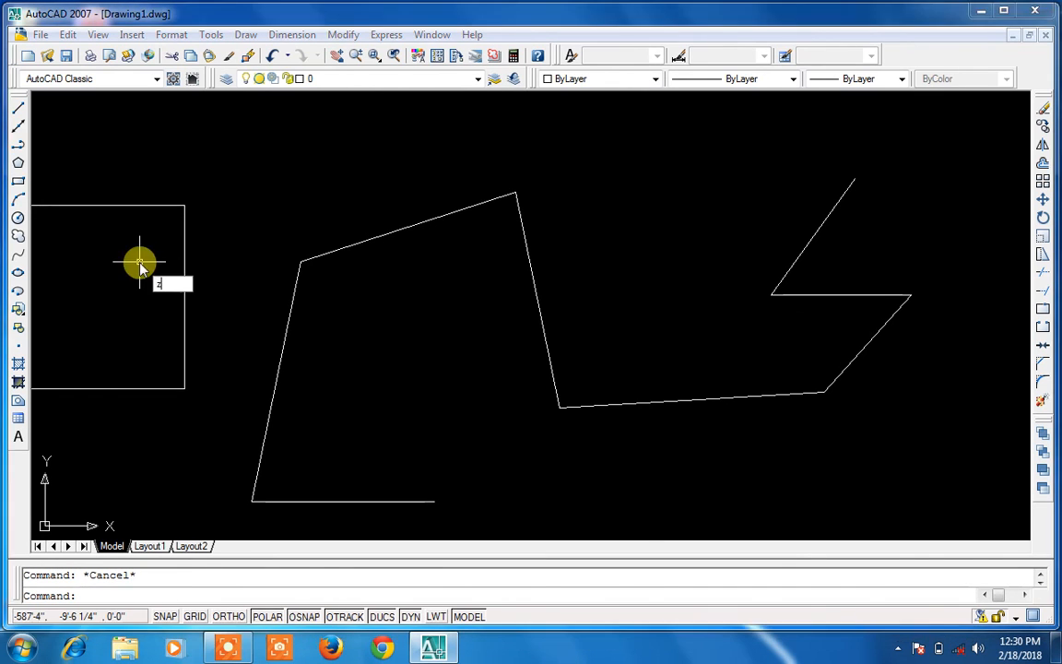
pyautogui.press('Return')
pyautogui.write('a')
pyautogui.press('Return')
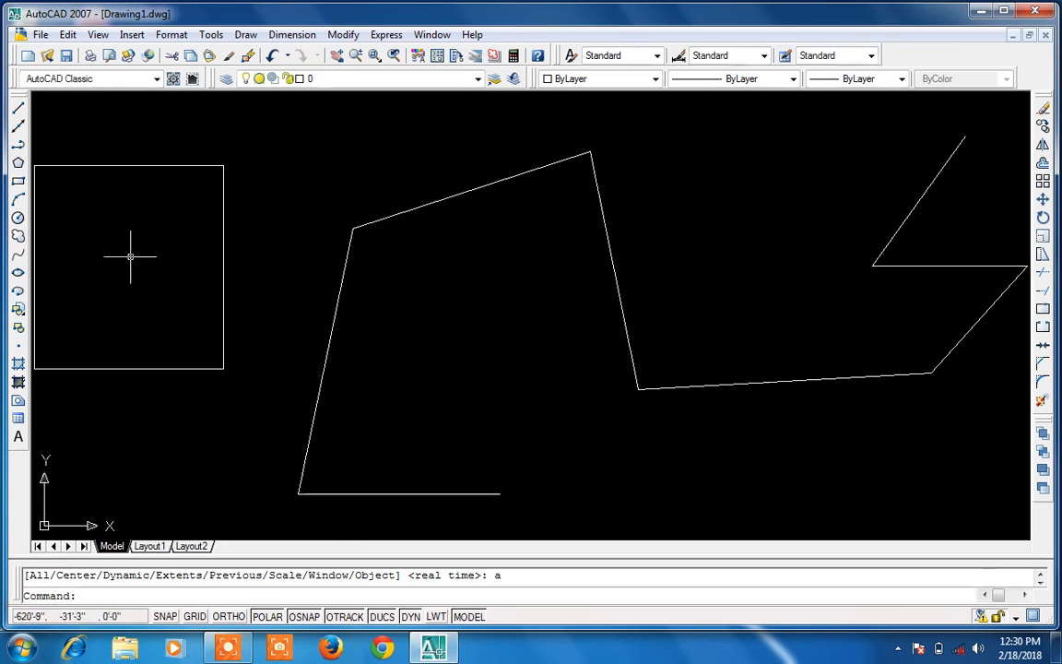
pyautogui.click(340, 56)
pyautogui.moveTo(235, 164)
pyautogui.mouseDown()
pyautogui.moveTo(420, 247)
pyautogui.moveTo(459, 210)
pyautogui.mouseUp()
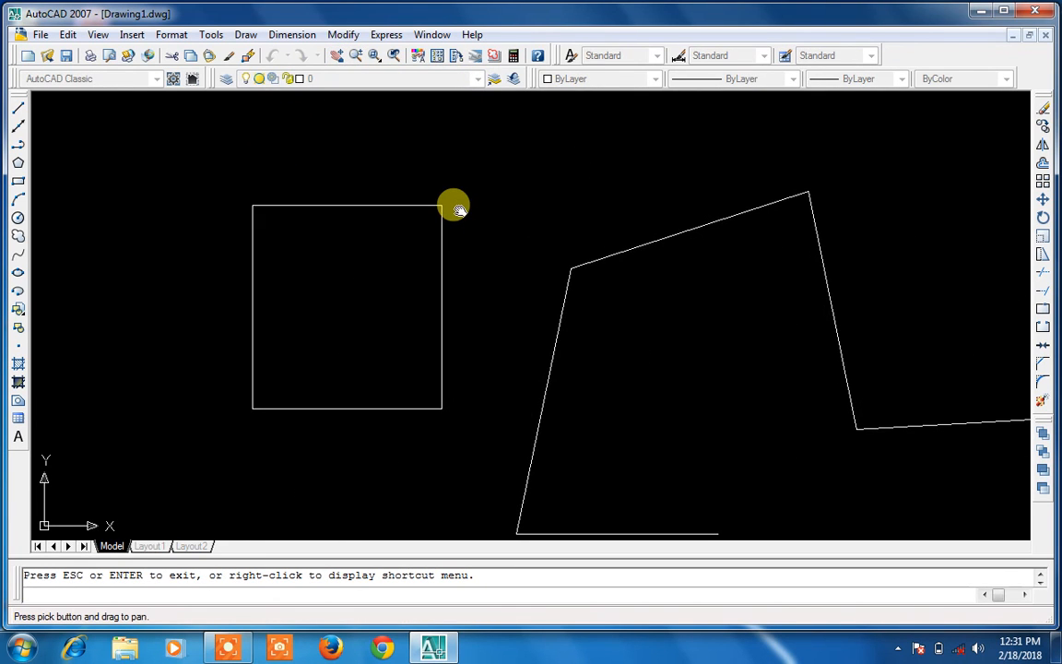
pyautogui.press('Escape')
pyautogui.click(423, 205)
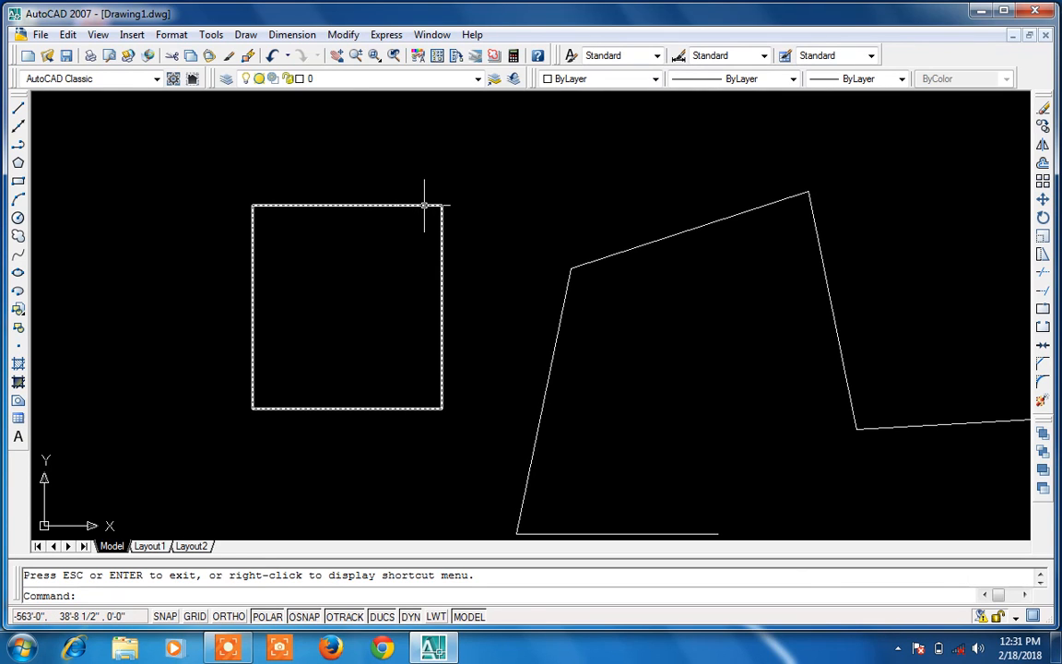
pyautogui.write('x')
pyautogui.press('Return')
pyautogui.click(424, 205)
pyautogui.press('Return')
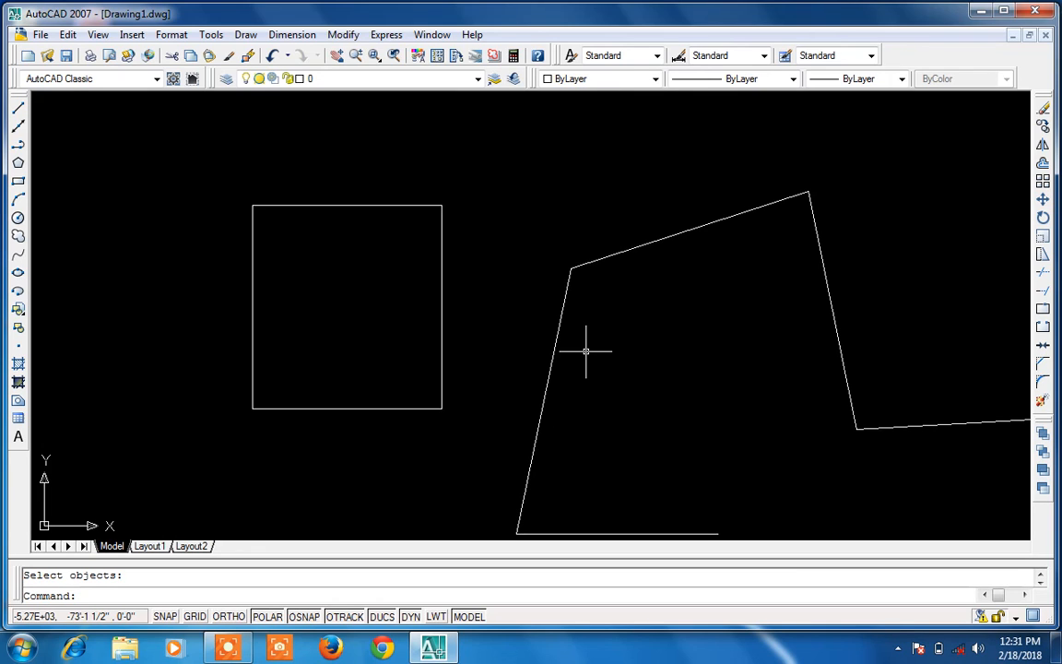
pyautogui.press('Escape')
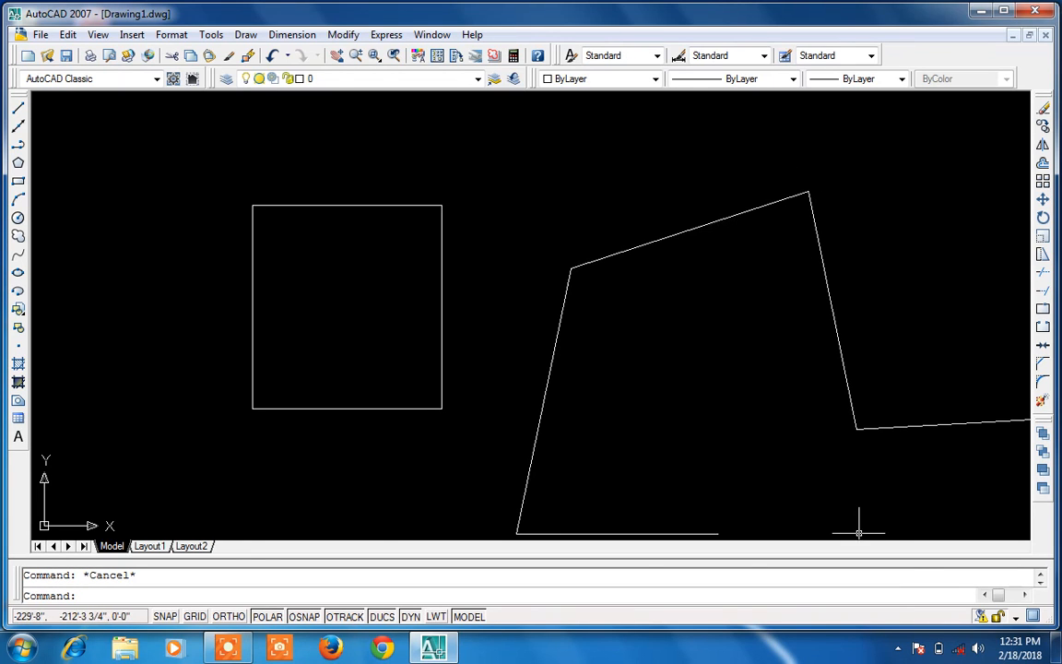
pyautogui.click(899, 649)
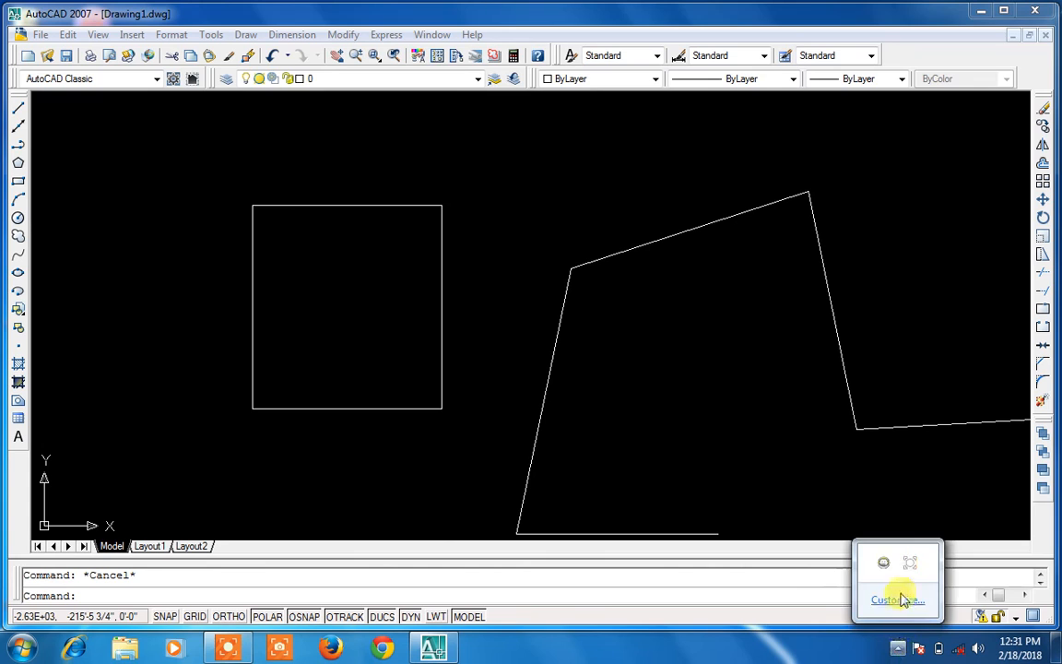
pyautogui.click(912, 561)
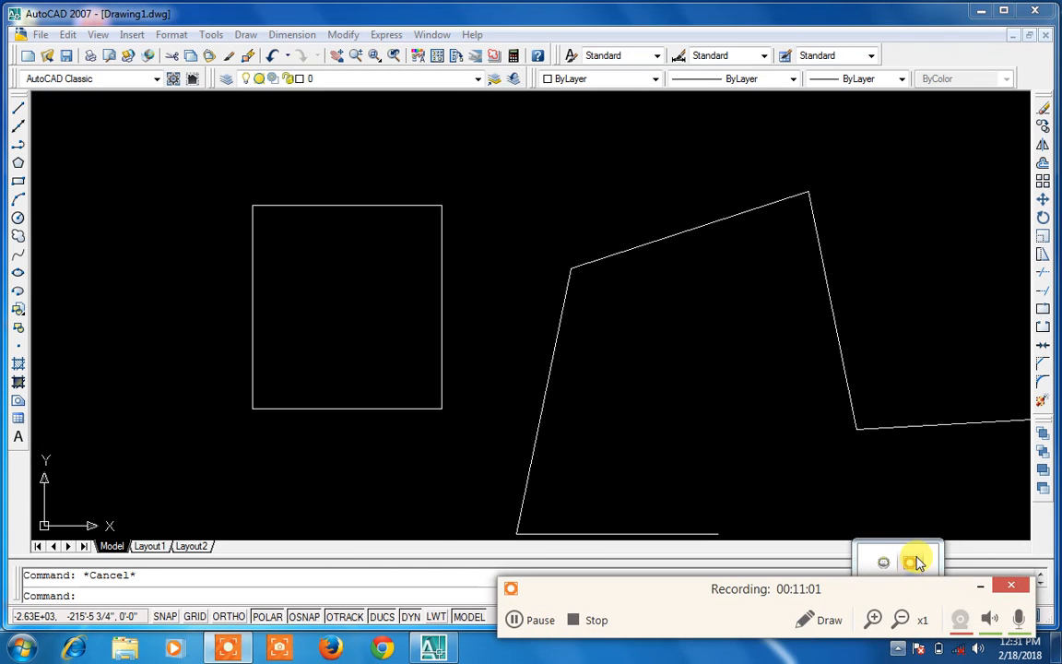
pyautogui.click(980, 587)
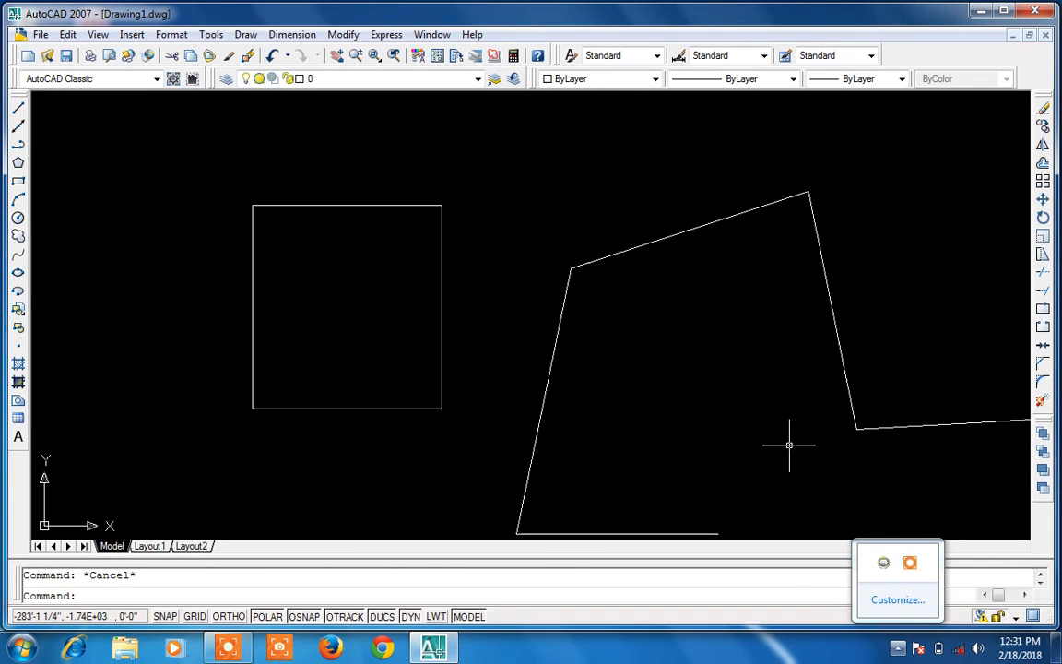